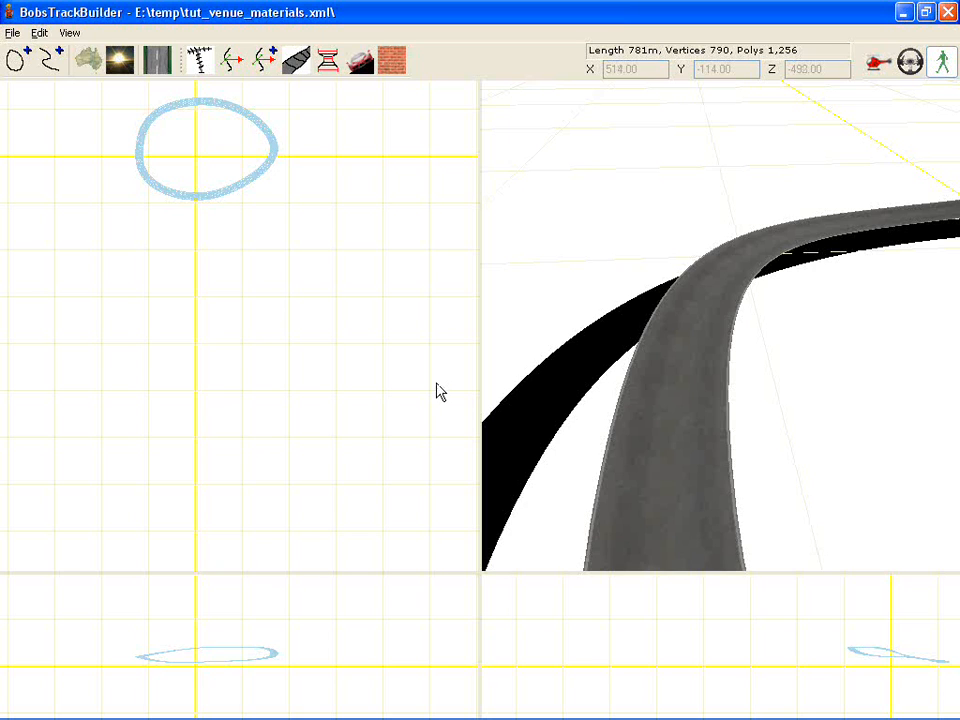
# Extend Surface1's cross-section by adding two raised points beyond its left edge and one slightly raised point beyond its right edge
pyautogui.click(296, 62)
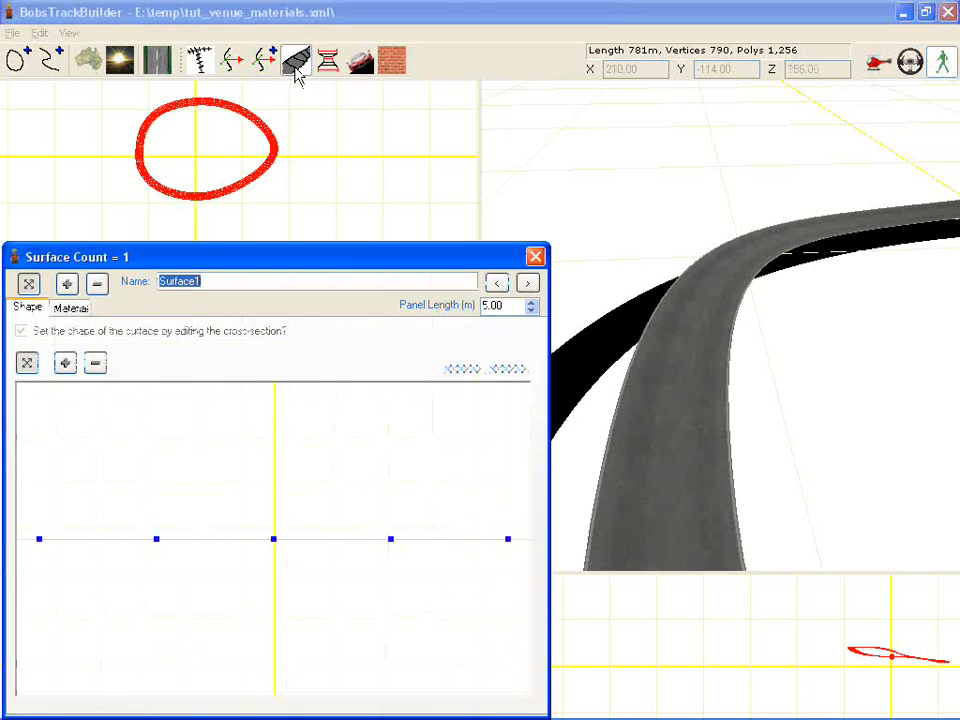
pyautogui.scroll(-6, 265, 472)
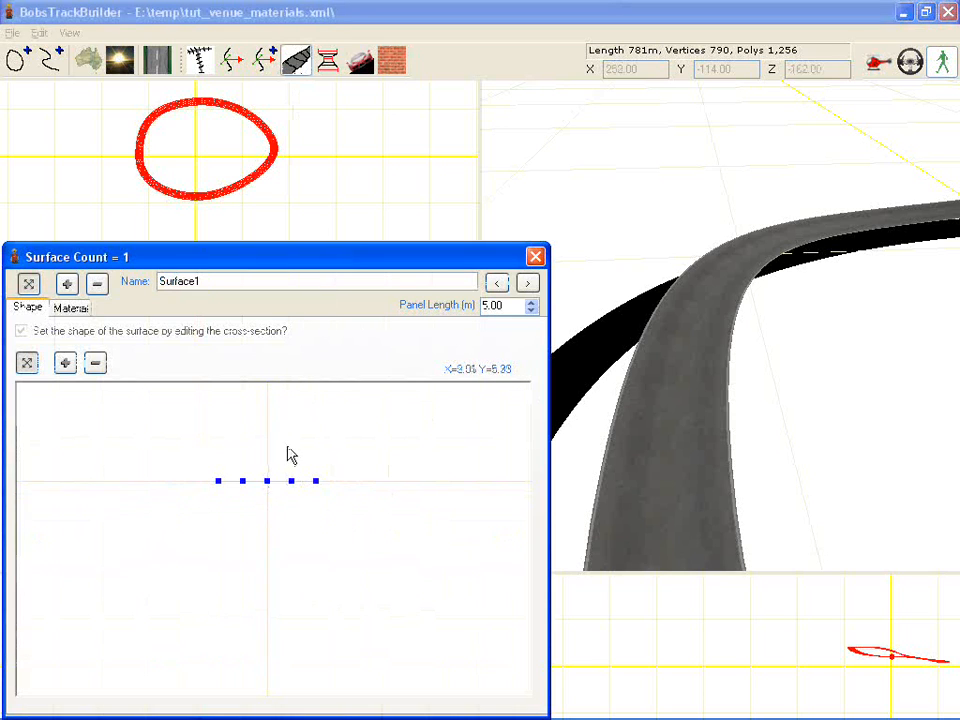
pyautogui.moveTo(289, 452); pyautogui.dragTo(317, 565)
pyautogui.click(65, 363)
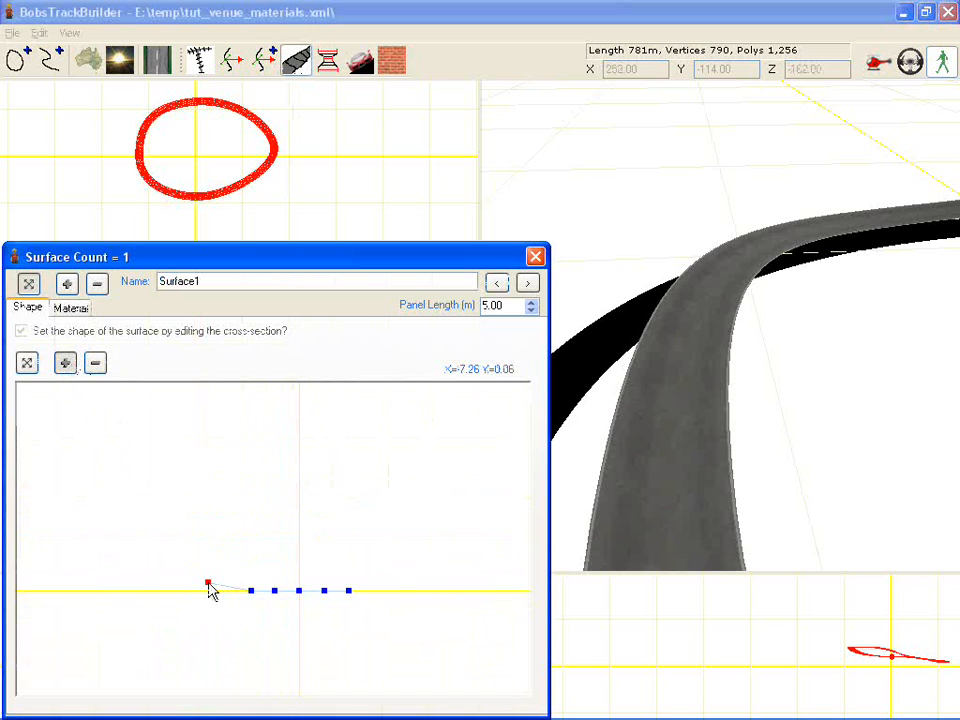
pyautogui.click(206, 584)
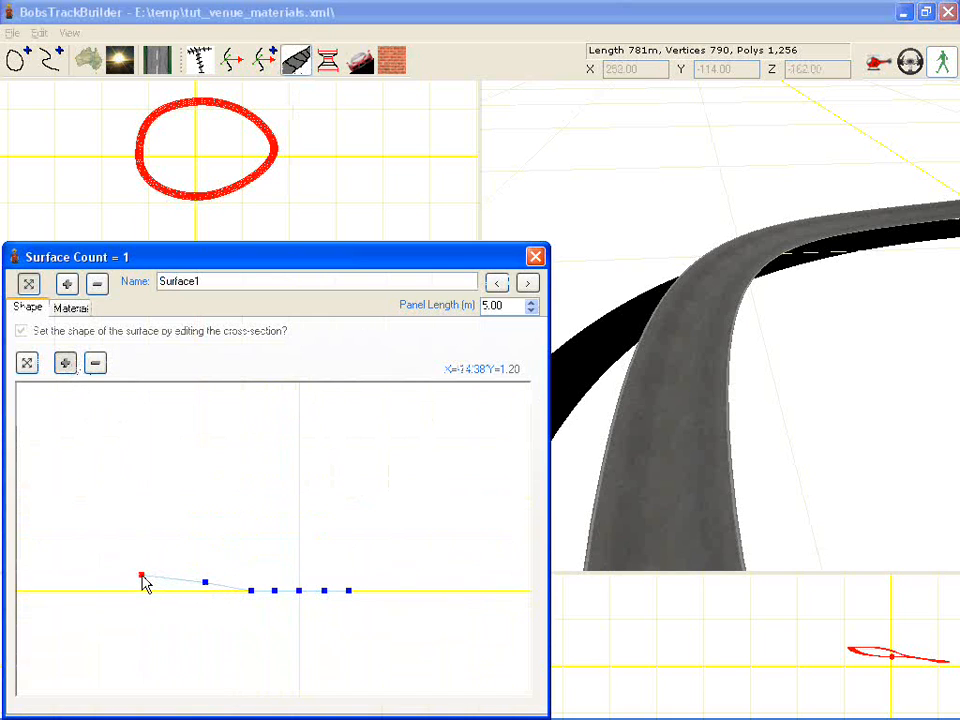
pyautogui.click(141, 575)
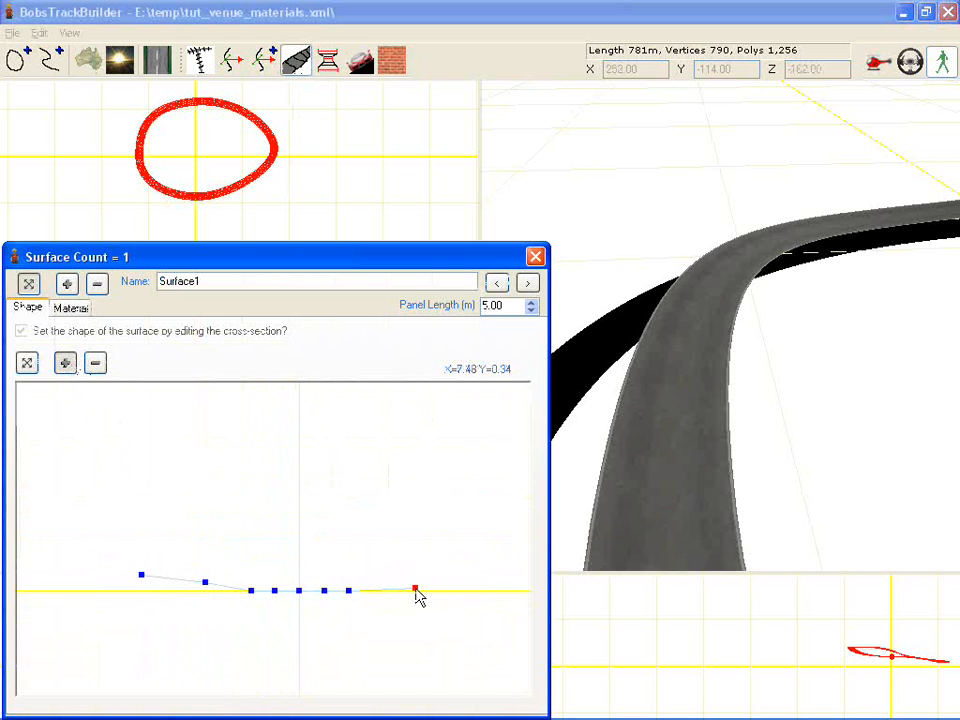
# Apply the template material grass001 to the new surface strips on both sides of the tarmac road
pyautogui.click(72, 311)
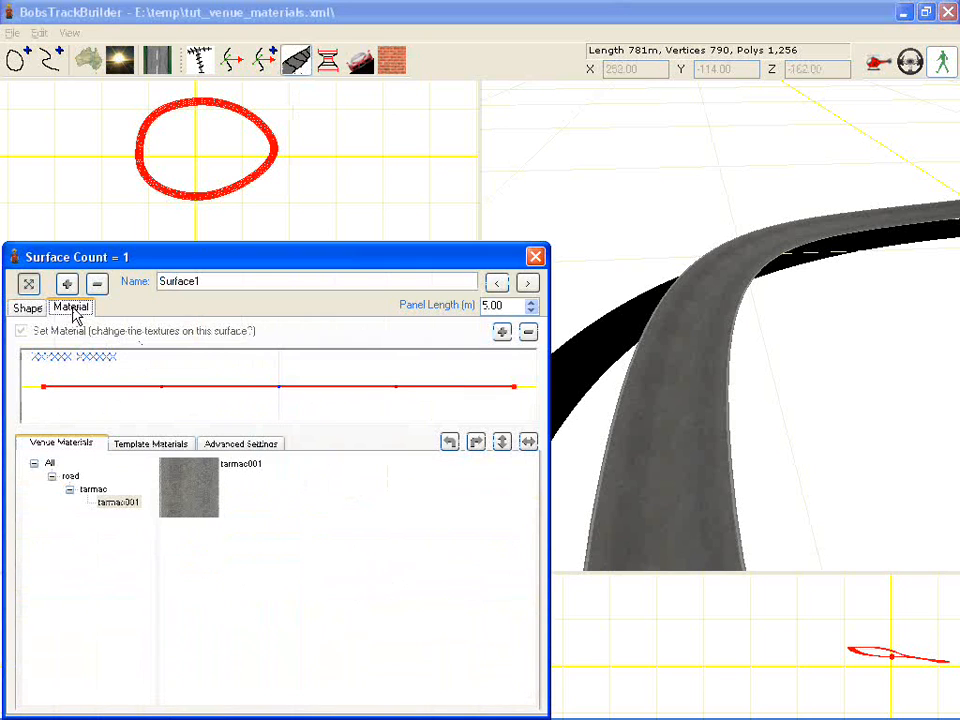
pyautogui.scroll(-5, 235, 392)
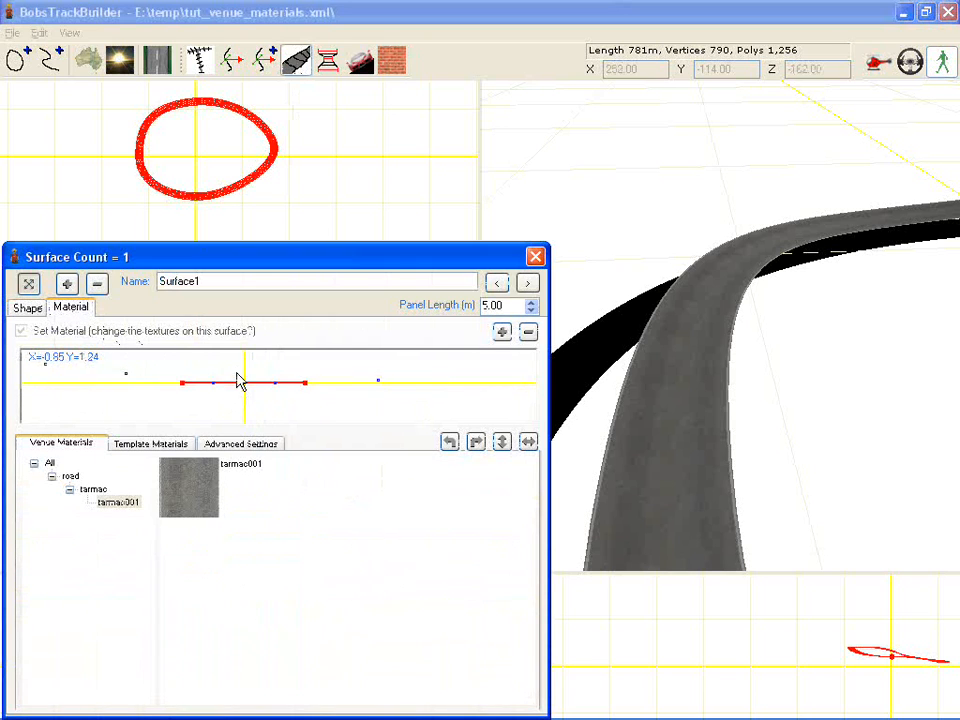
pyautogui.click(152, 446)
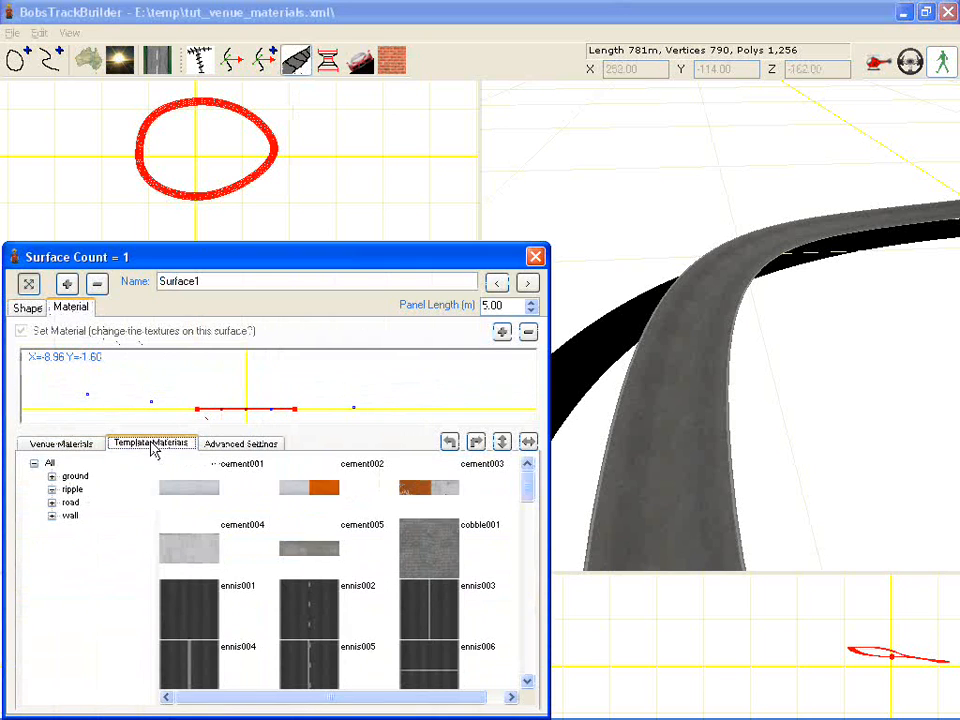
pyautogui.click(74, 477)
pyautogui.click(210, 487)
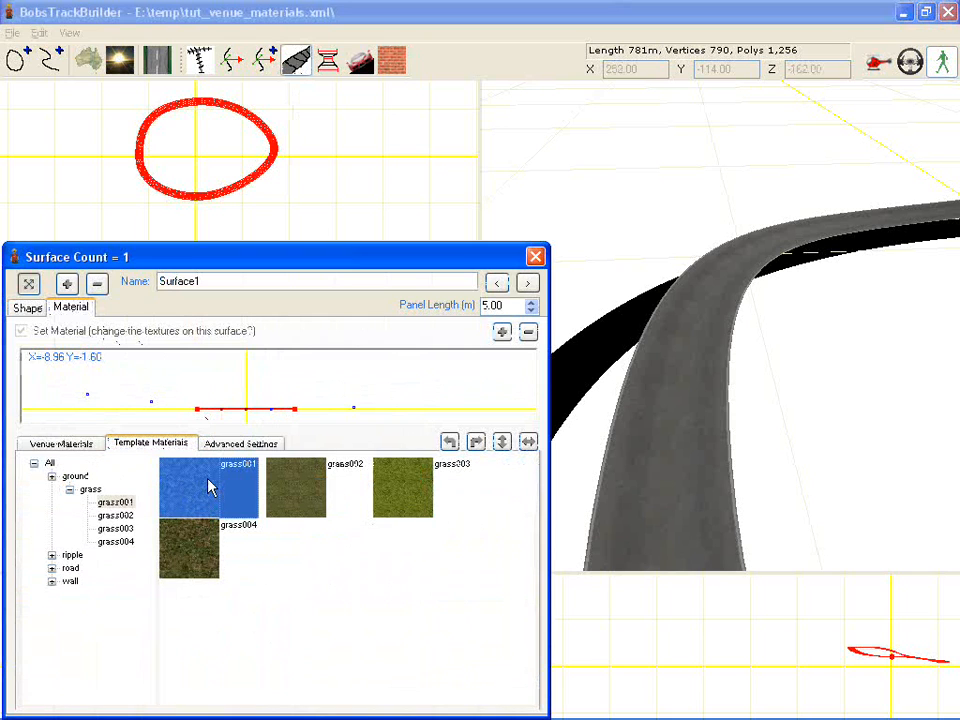
pyautogui.click(502, 333)
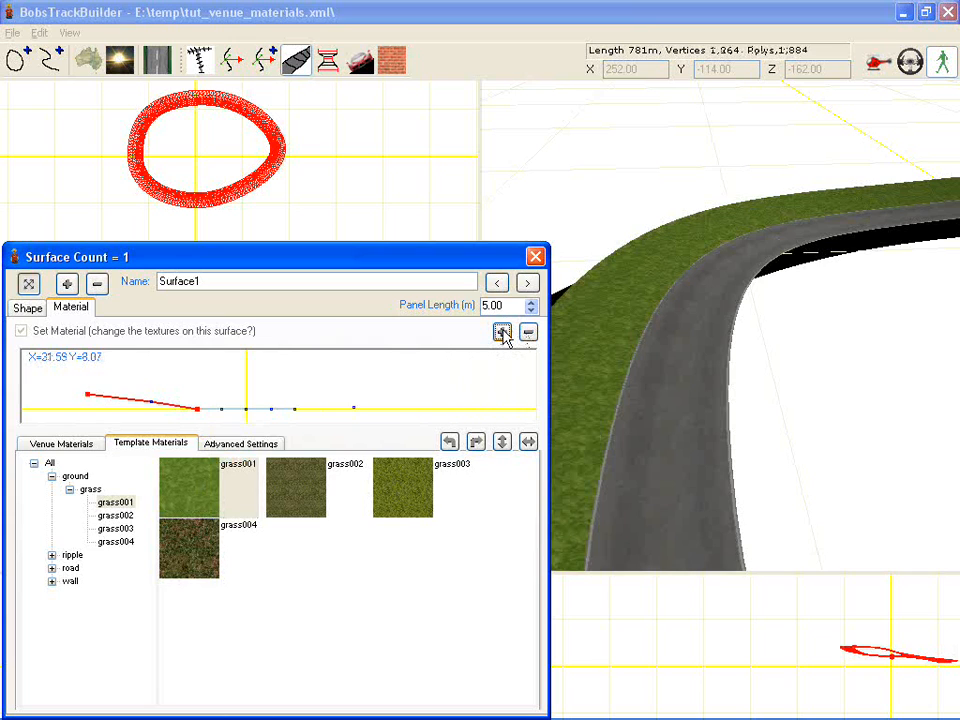
pyautogui.click(502, 334)
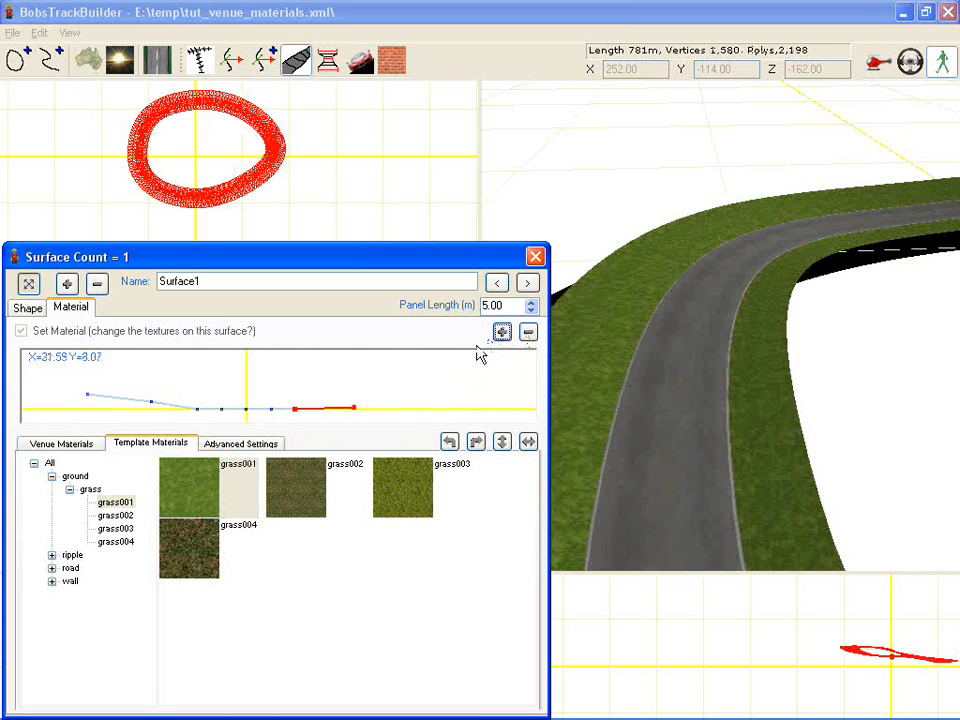
# Examine the surface's venue materials, viewing both the ground and road groups
pyautogui.click(88, 448)
pyautogui.click(113, 515)
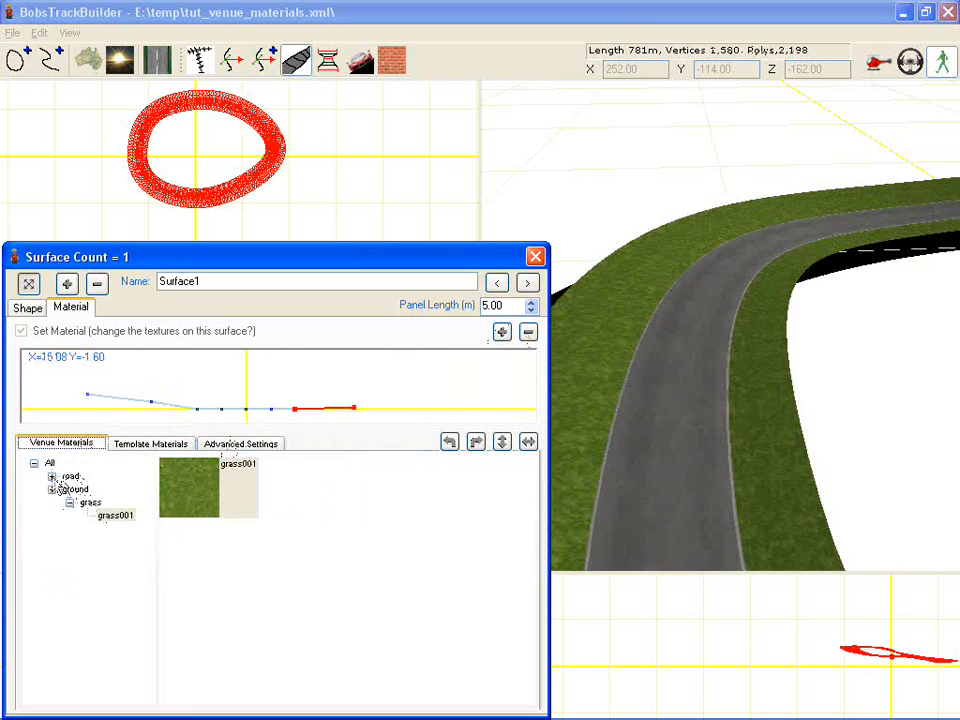
pyautogui.click(52, 476)
pyautogui.click(118, 502)
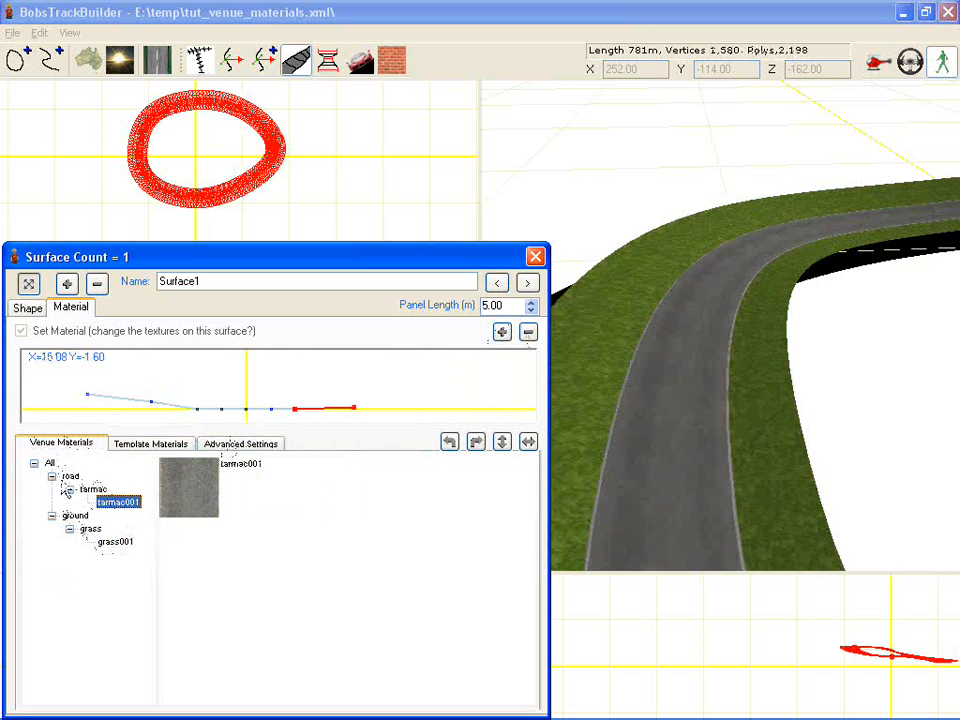
# Open the venue materials manager, expand the road and ground groups and select the tarmac001 material
pyautogui.click(158, 60)
pyautogui.click(78, 253)
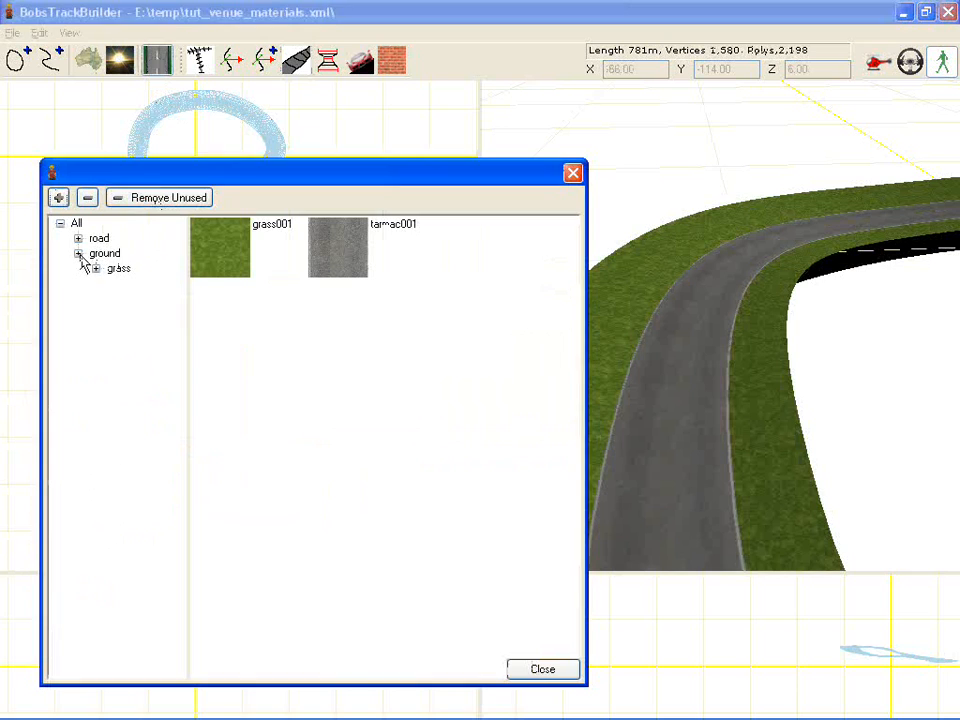
pyautogui.click(78, 238)
pyautogui.click(96, 253)
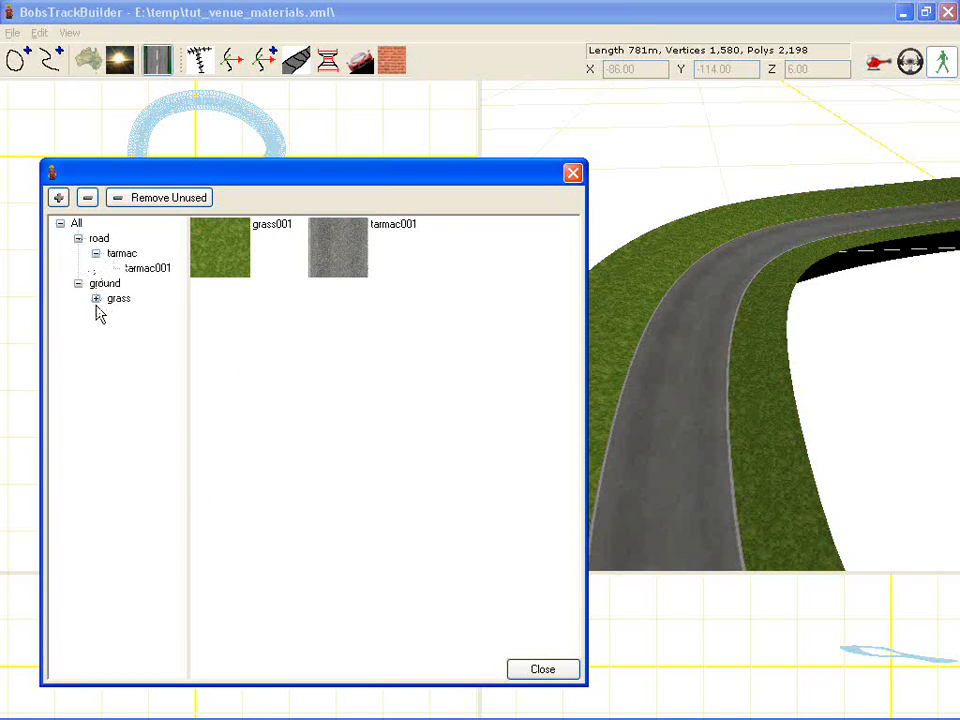
pyautogui.click(96, 298)
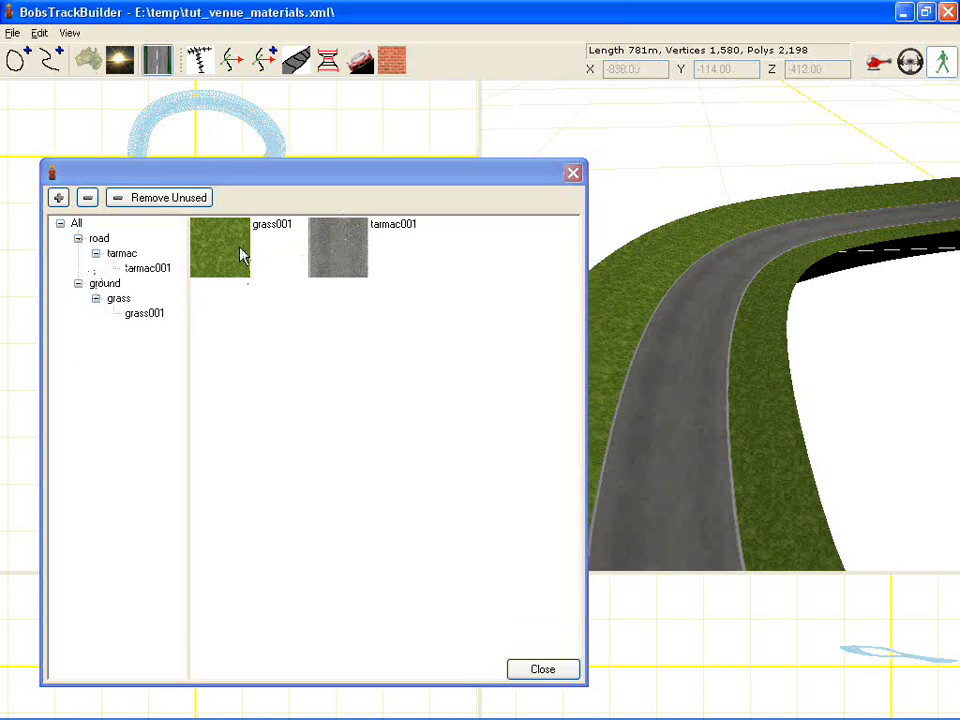
pyautogui.click(345, 250)
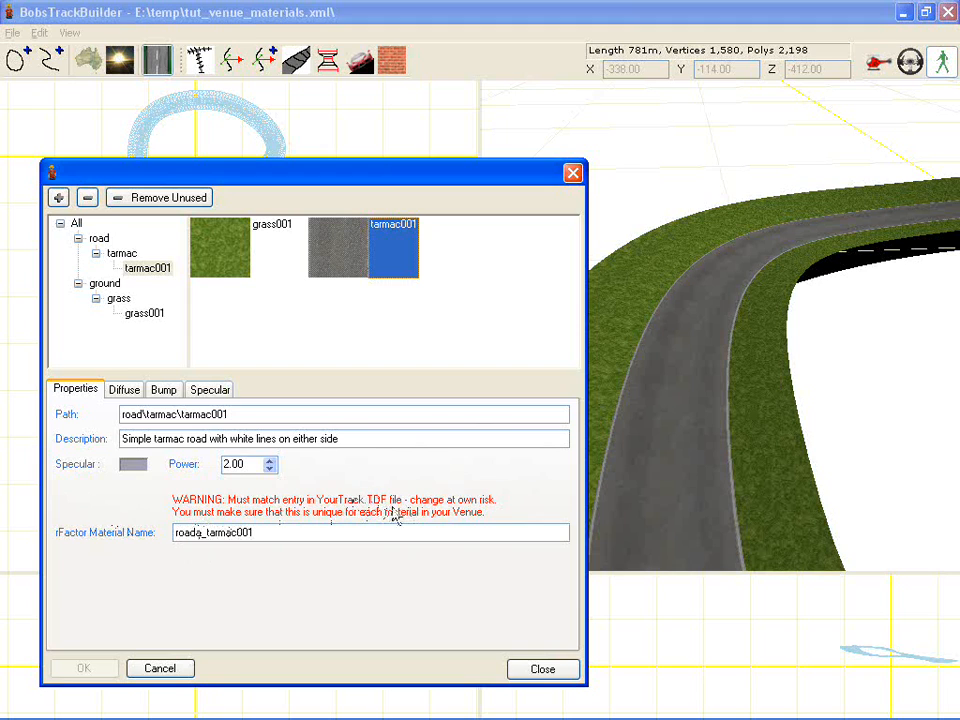
# Review tarmac001's properties and its diffuse, bump and specular textures
pyautogui.click(540, 673)
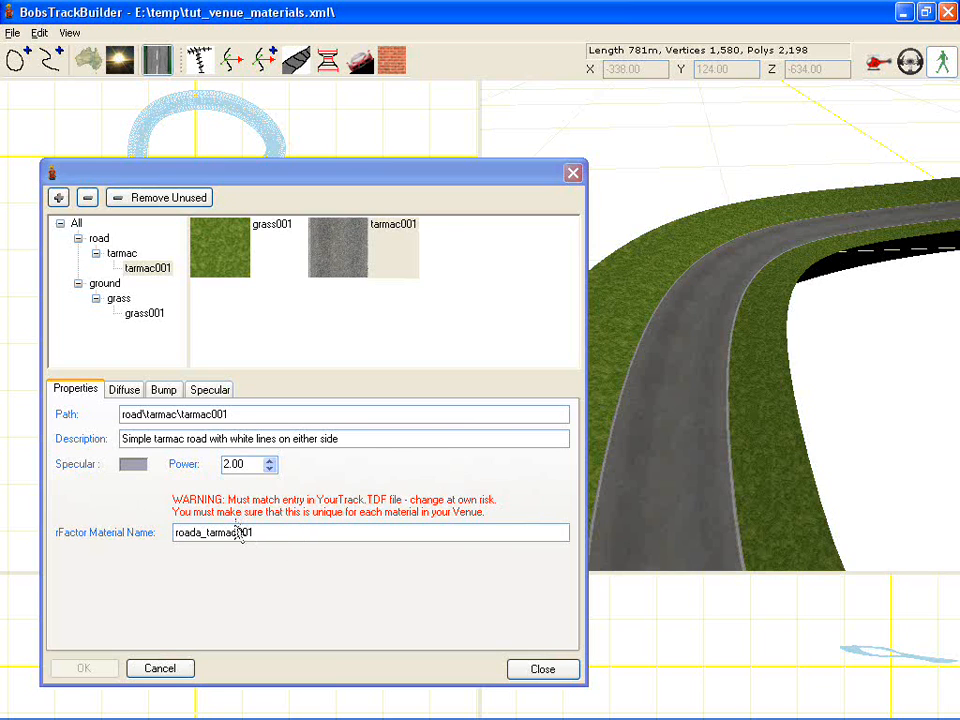
pyautogui.click(125, 396)
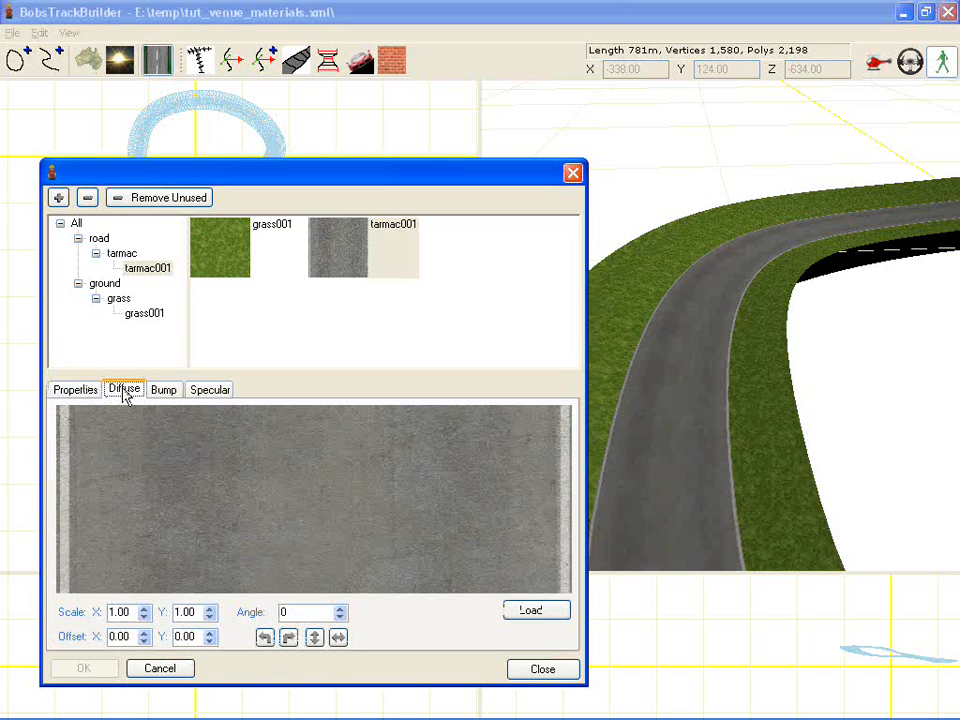
pyautogui.click(168, 394)
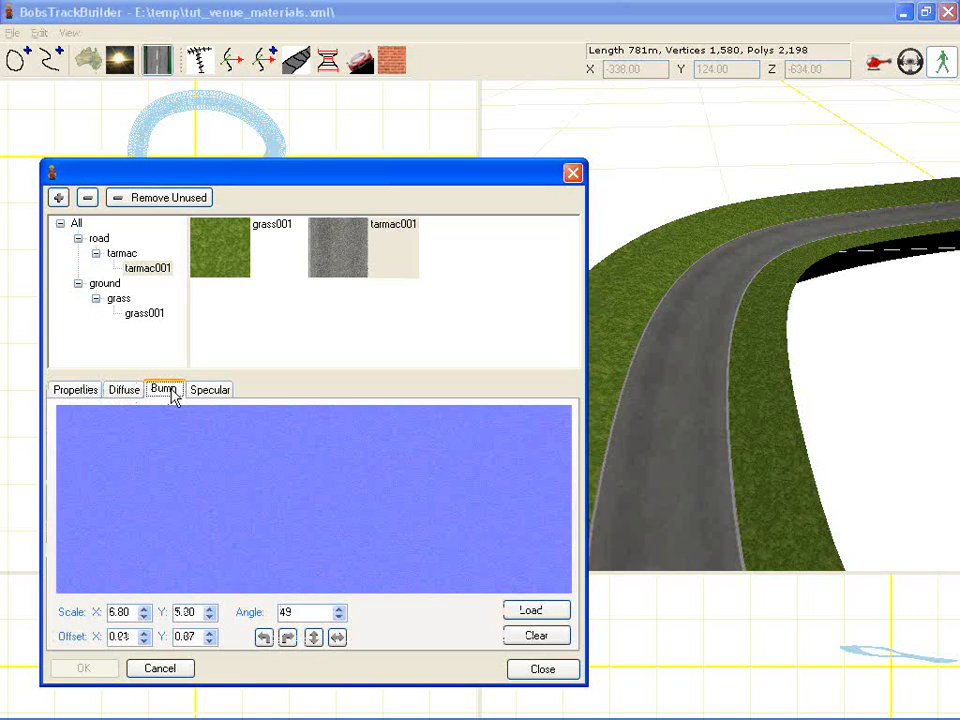
pyautogui.click(206, 393)
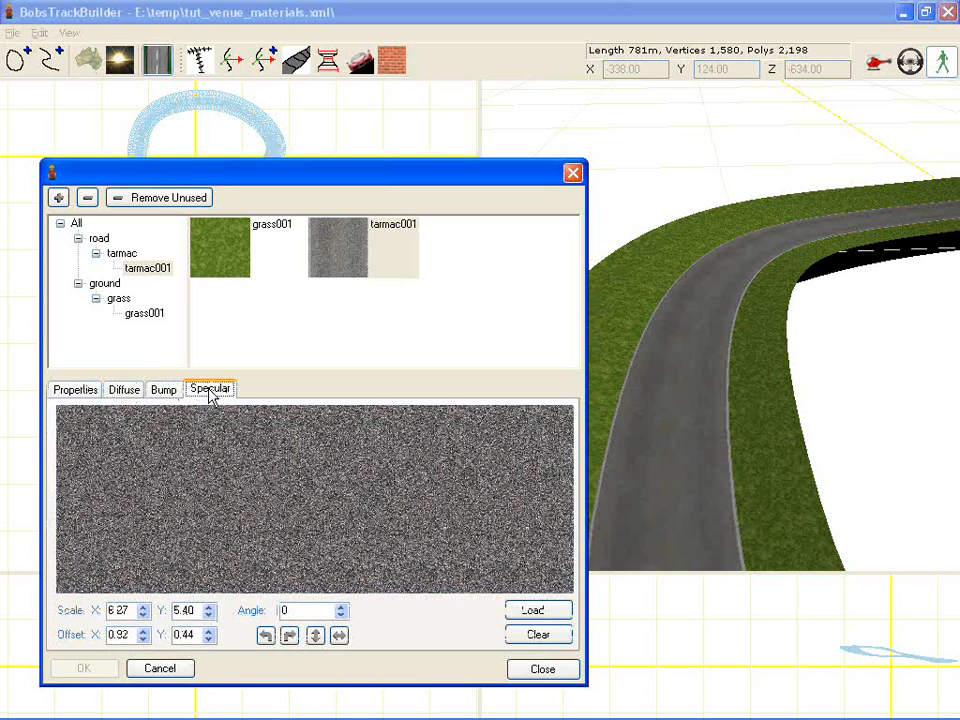
pyautogui.click(128, 395)
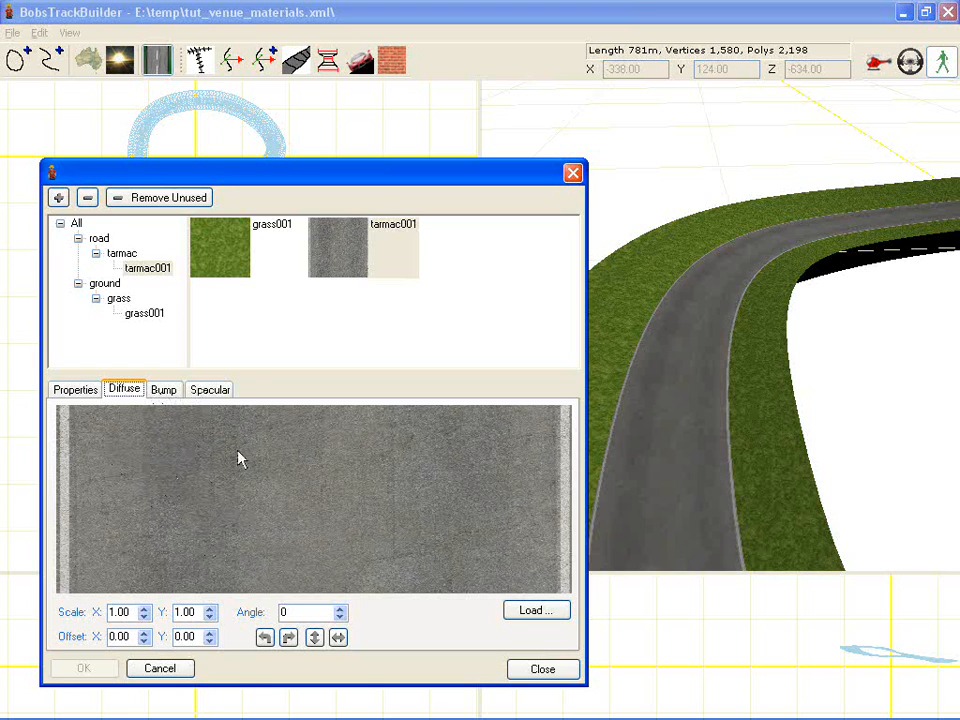
# Load c:\temp\MyNewRoad.dds as the diffuse texture of tarmac001 and apply the change to the venue
pyautogui.moveTo(323, 177)
pyautogui.mouseDown()
pyautogui.moveTo(318, 716)
pyautogui.moveTo(315, 176)
pyautogui.moveTo(309, 193)
pyautogui.mouseUp()
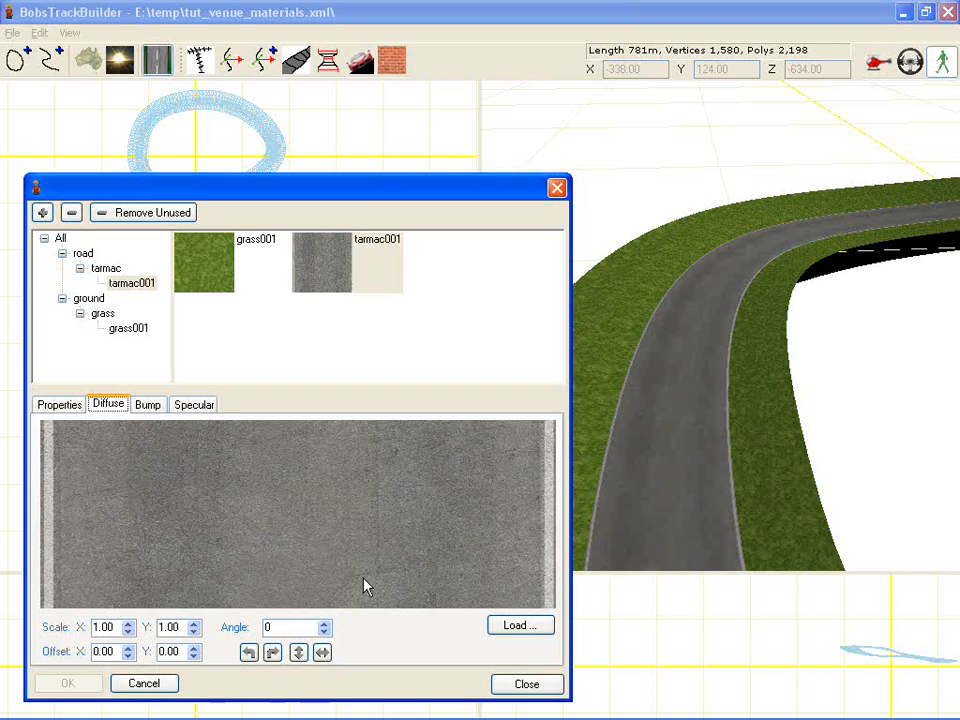
pyautogui.click(507, 627)
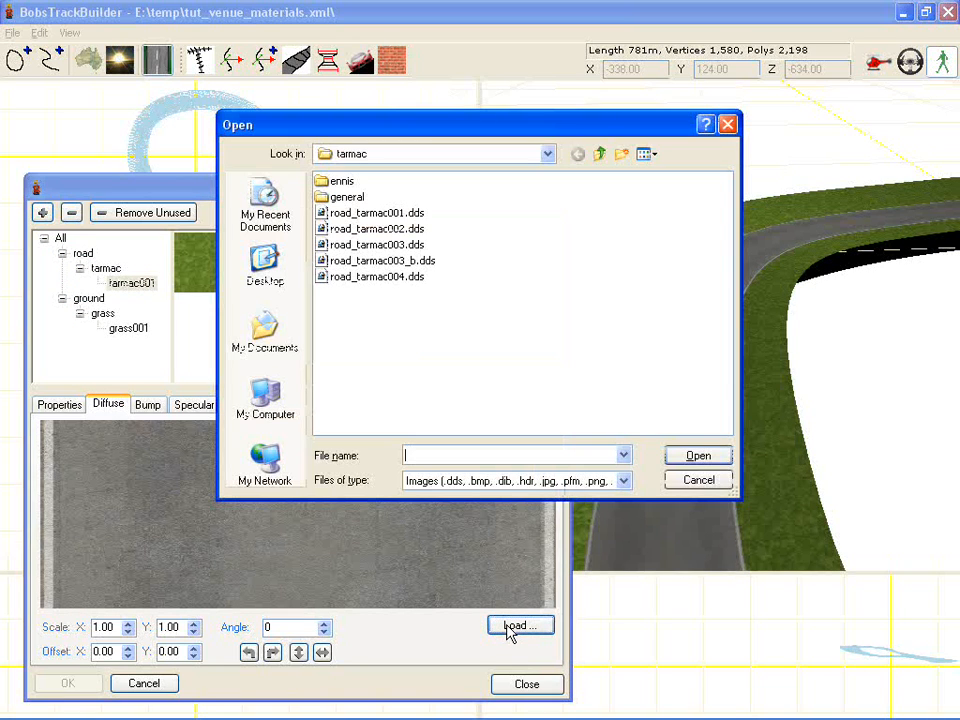
pyautogui.click(622, 455)
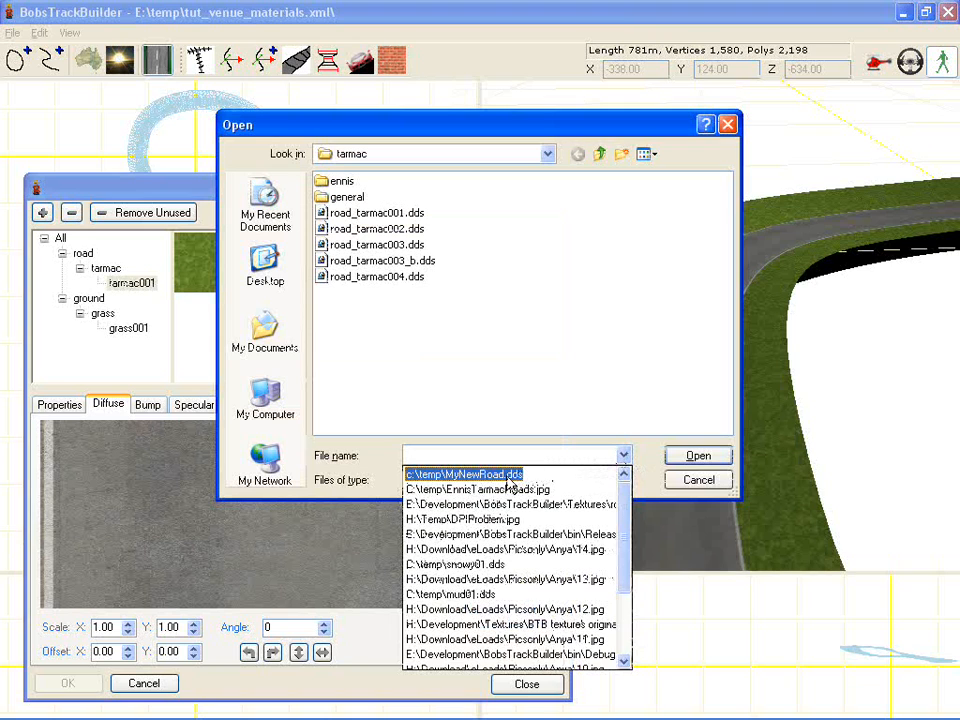
pyautogui.click(490, 474)
pyautogui.click(688, 456)
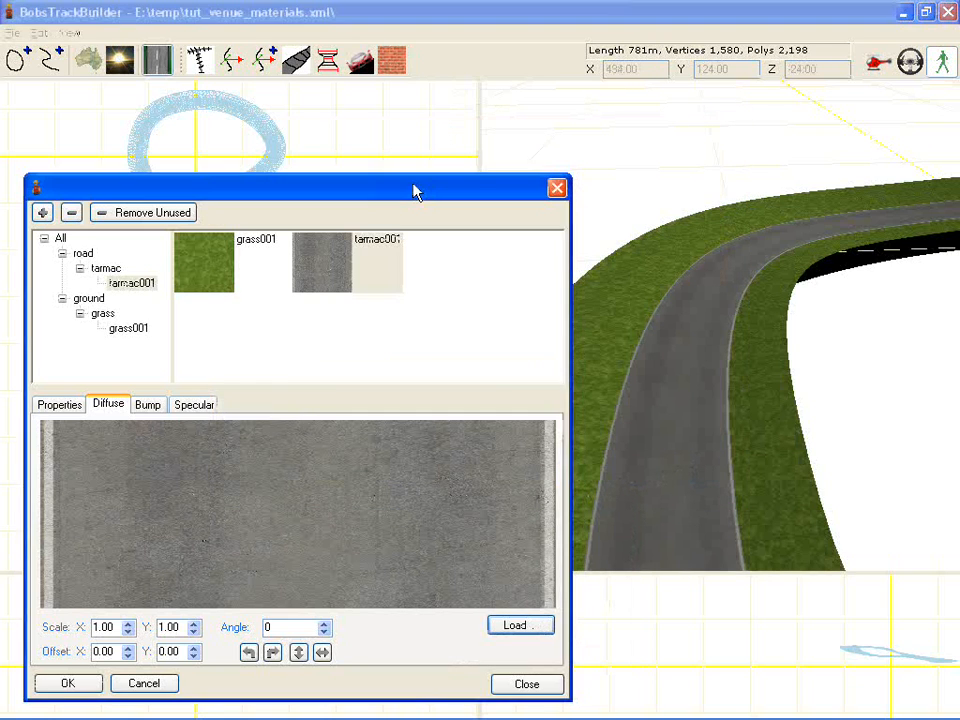
pyautogui.moveTo(414, 191)
pyautogui.mouseDown()
pyautogui.moveTo(373, 686)
pyautogui.moveTo(422, 272)
pyautogui.moveTo(418, 161)
pyautogui.moveTo(418, 178)
pyautogui.mouseUp()
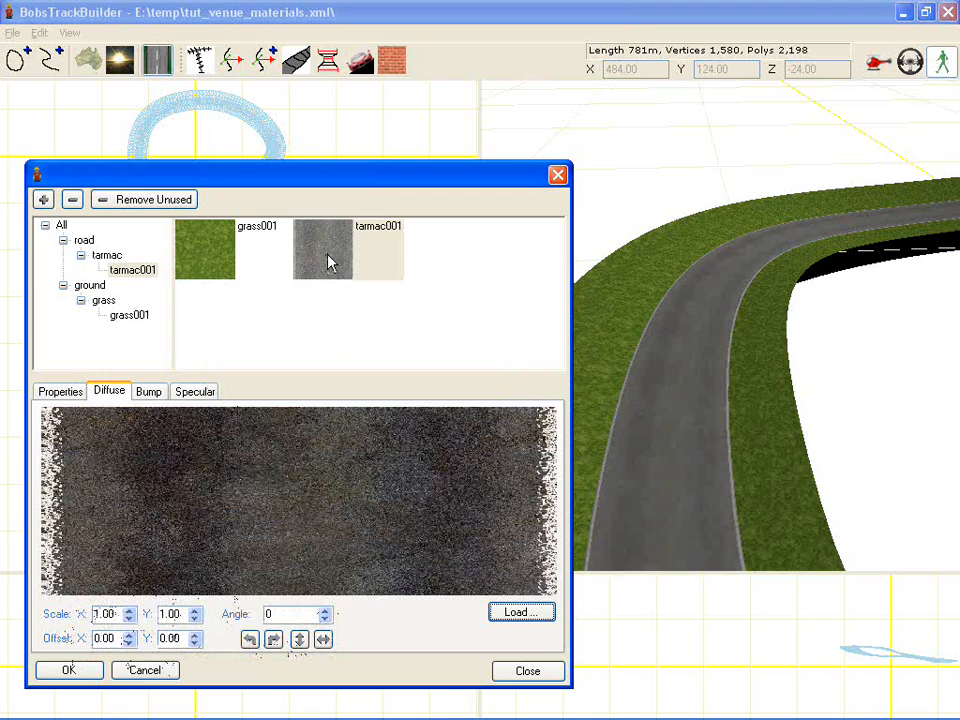
pyautogui.click(675, 305)
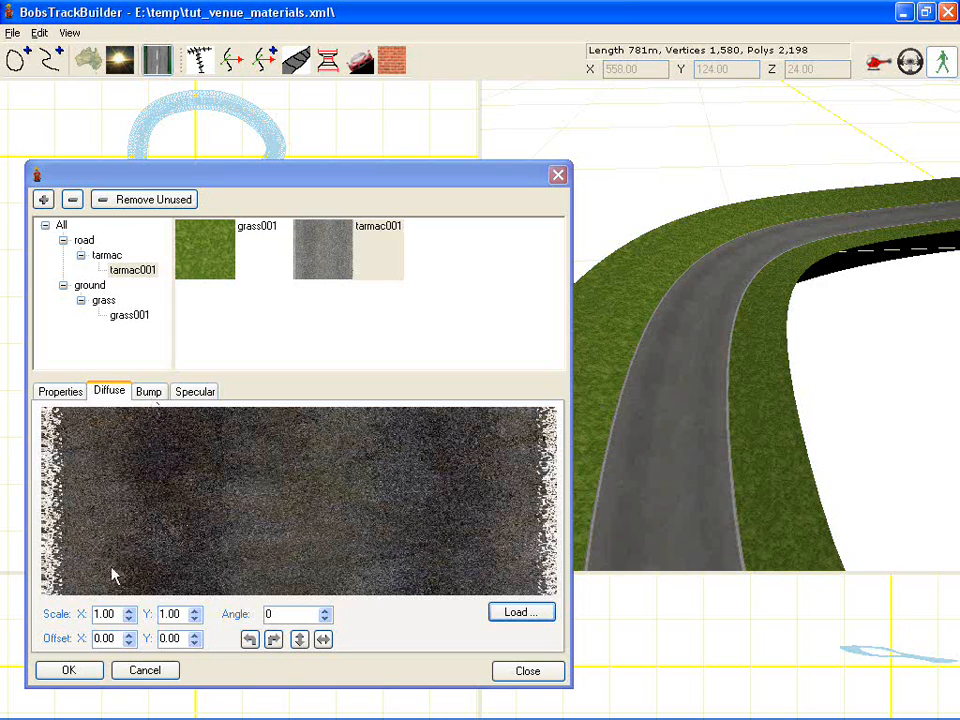
pyautogui.click(92, 672)
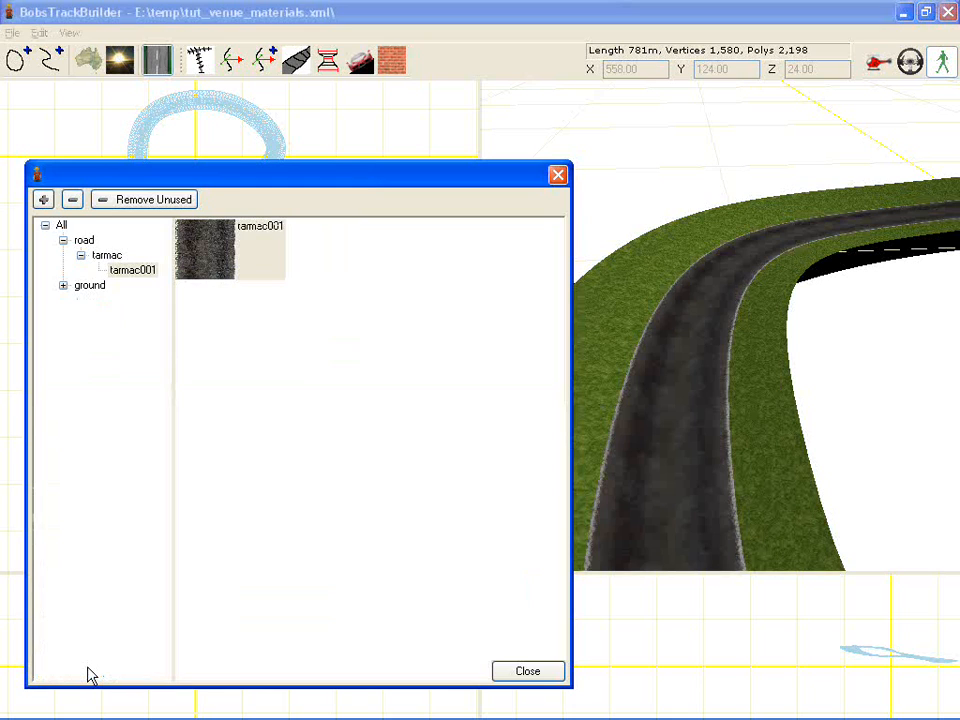
pyautogui.click(707, 278)
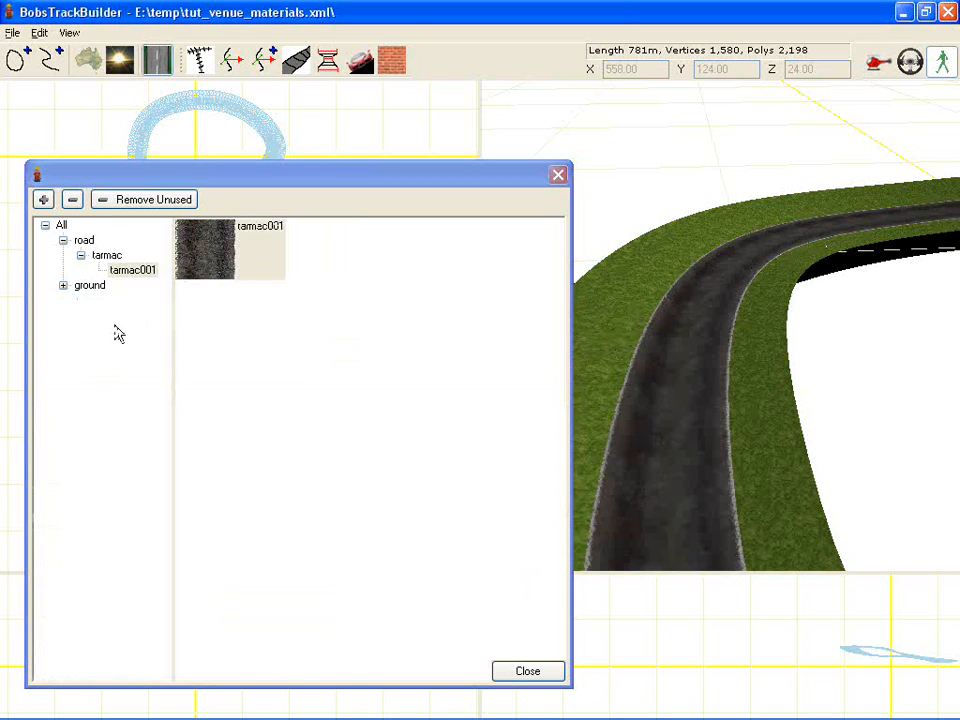
# Select the grass001 material in the ground group and add a new venue material based on it
pyautogui.click(63, 286)
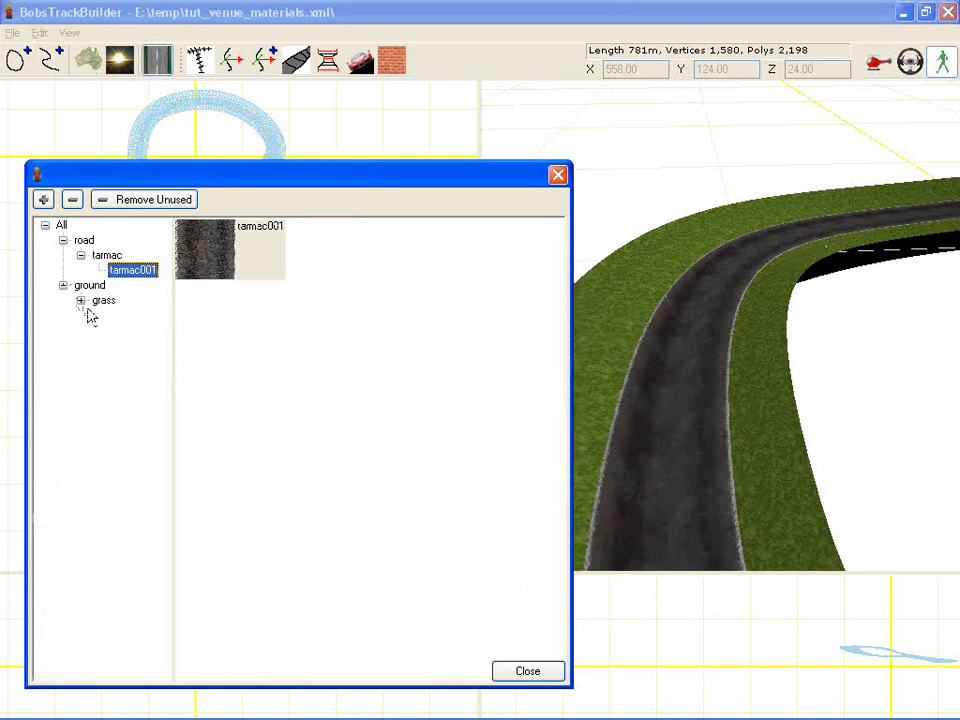
pyautogui.click(81, 300)
pyautogui.click(131, 318)
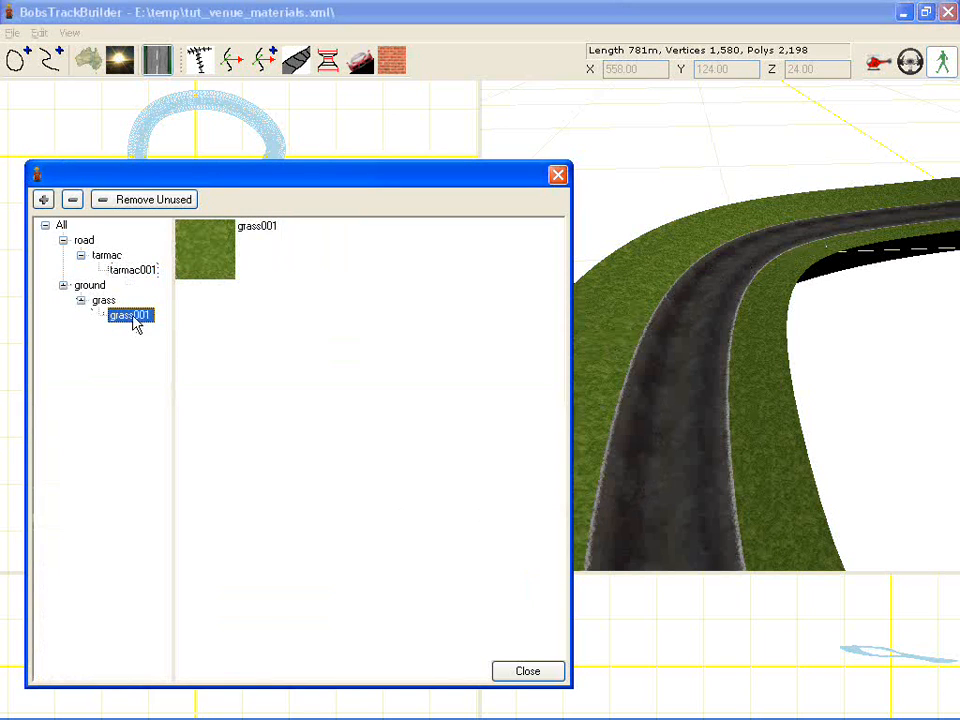
pyautogui.click(225, 262)
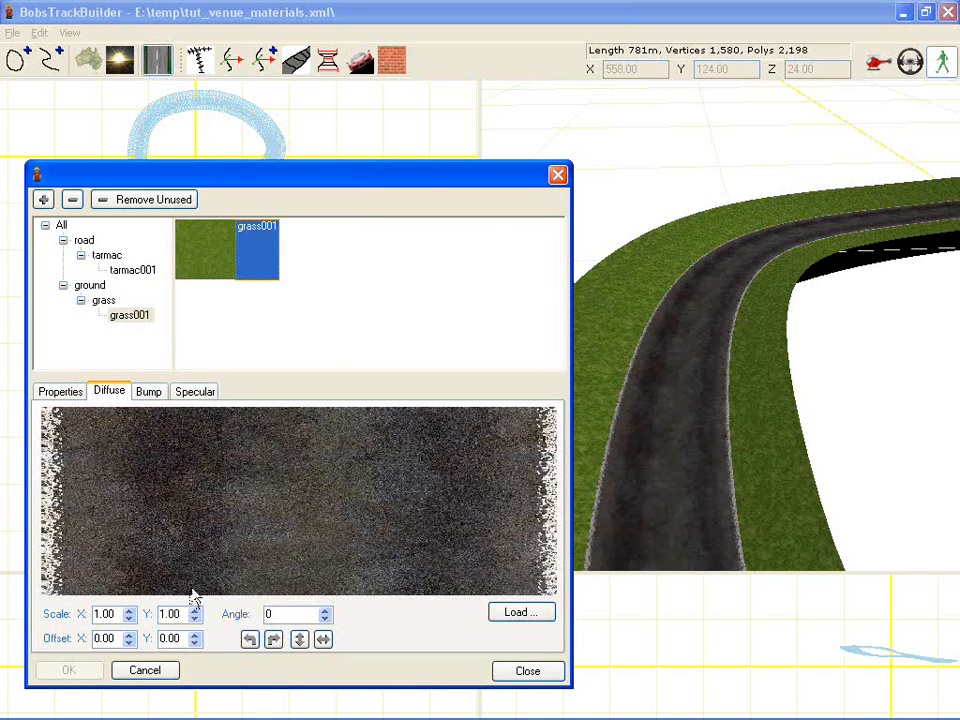
pyautogui.click(43, 200)
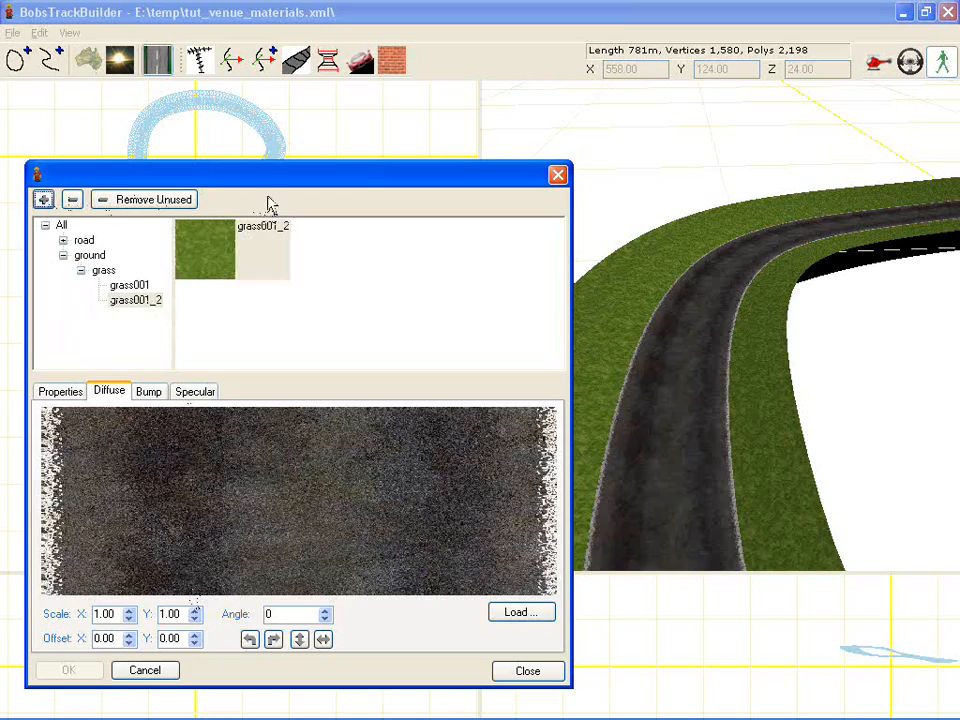
pyautogui.moveTo(274, 180); pyautogui.dragTo(279, 206)
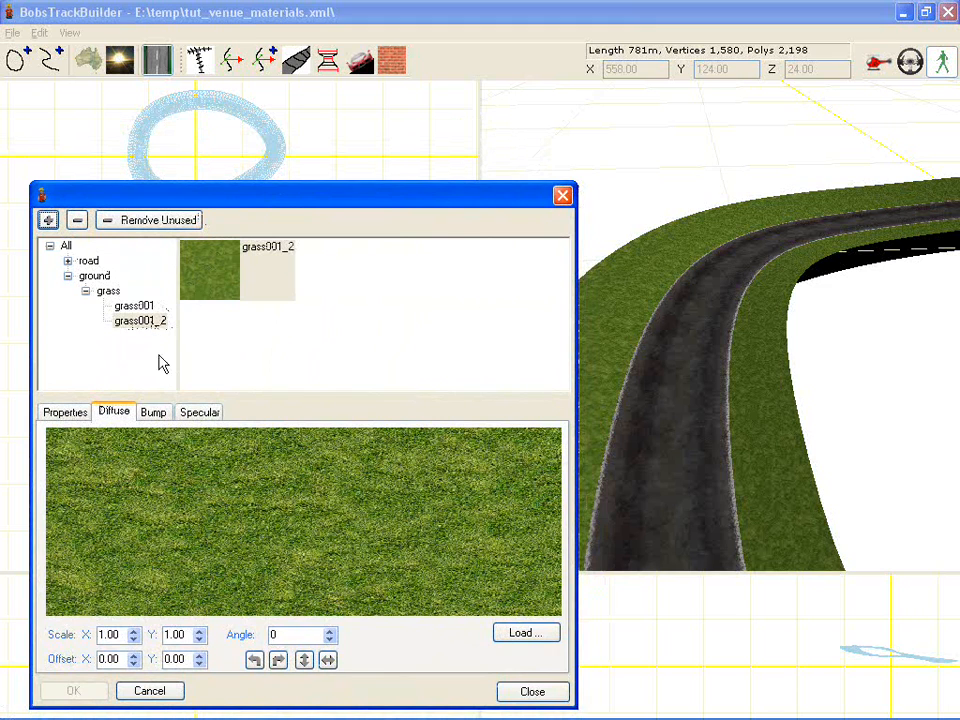
# Clear the bump texture of the new grass001_2 material, switching to grass001 and back to grass001_2
pyautogui.click(161, 416)
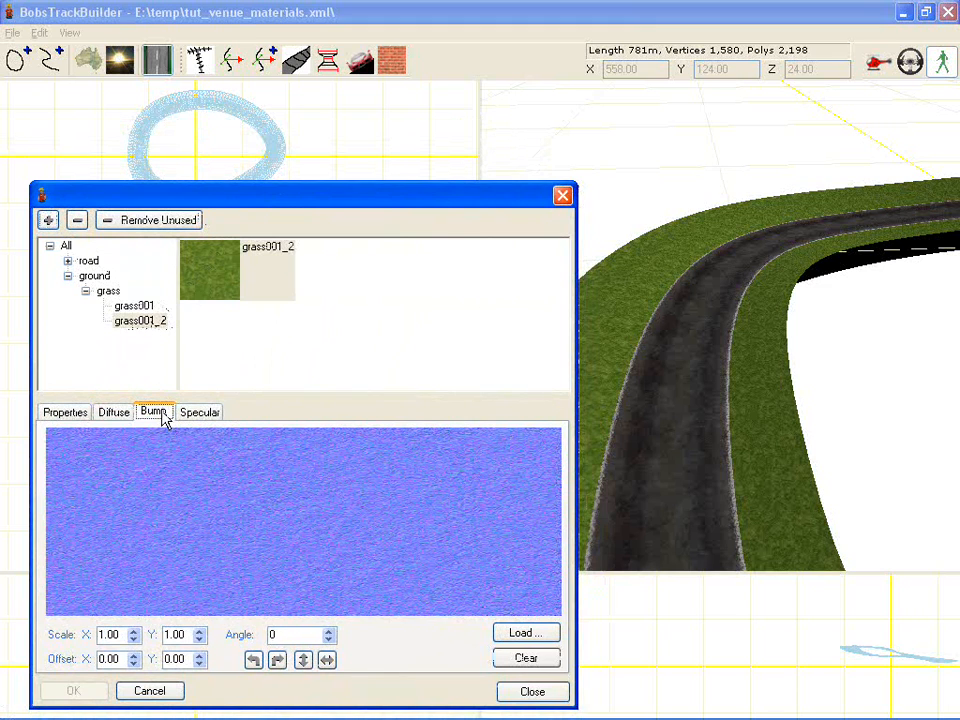
pyautogui.click(549, 659)
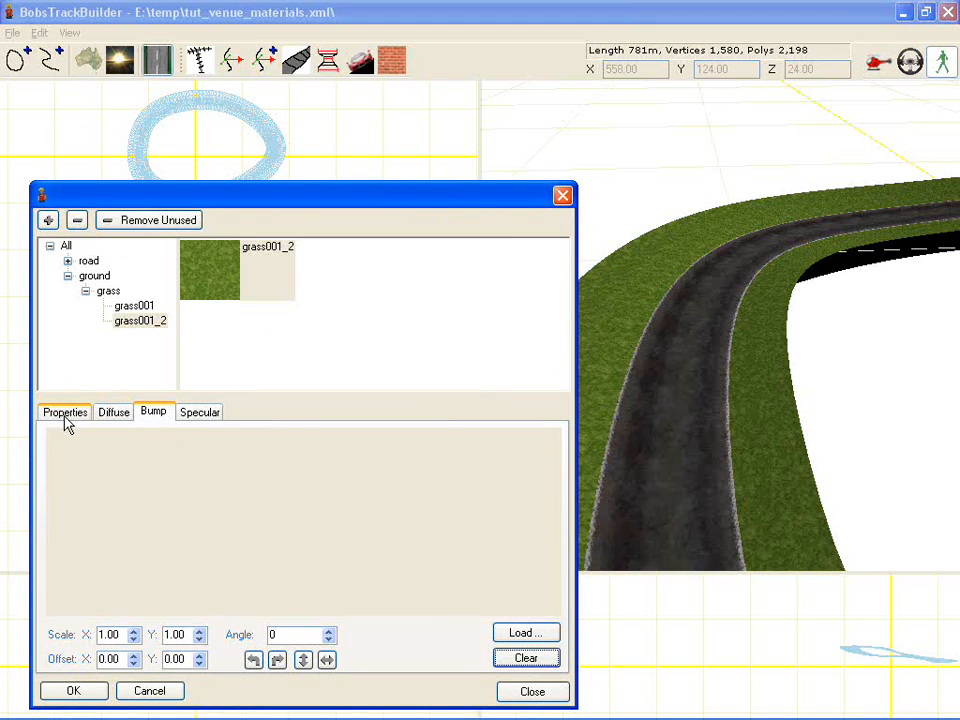
pyautogui.click(135, 306)
pyautogui.click(143, 322)
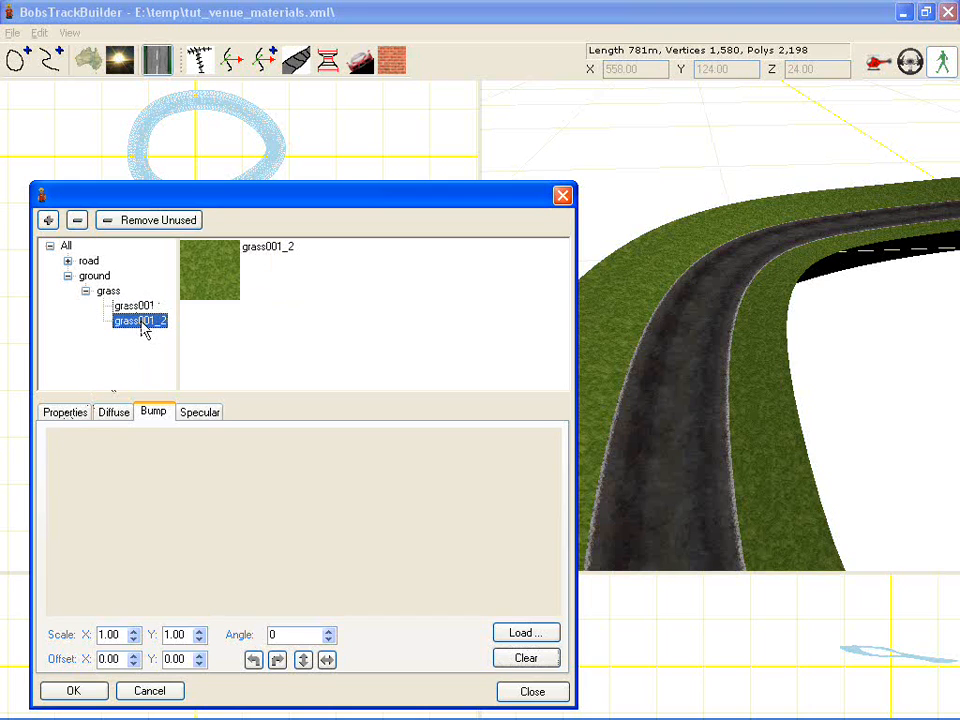
# Check the diffuse and bump textures of grass001_2 and compare its bump texture with that of grass001
pyautogui.click(66, 413)
pyautogui.click(116, 413)
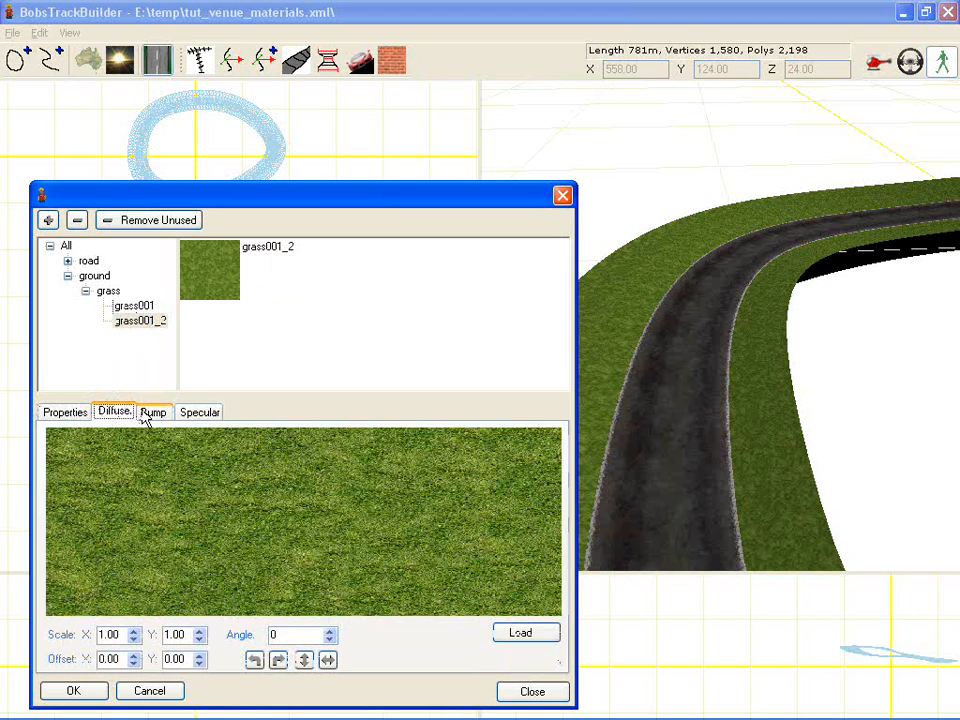
pyautogui.click(148, 413)
pyautogui.click(136, 306)
pyautogui.click(140, 321)
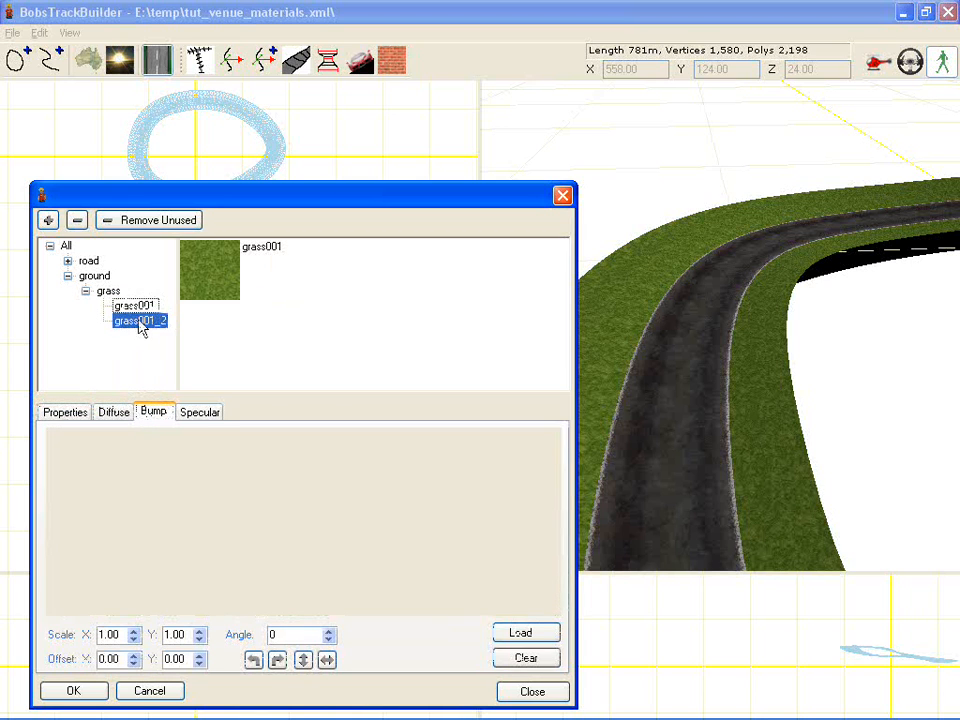
pyautogui.click(137, 306)
pyautogui.click(210, 285)
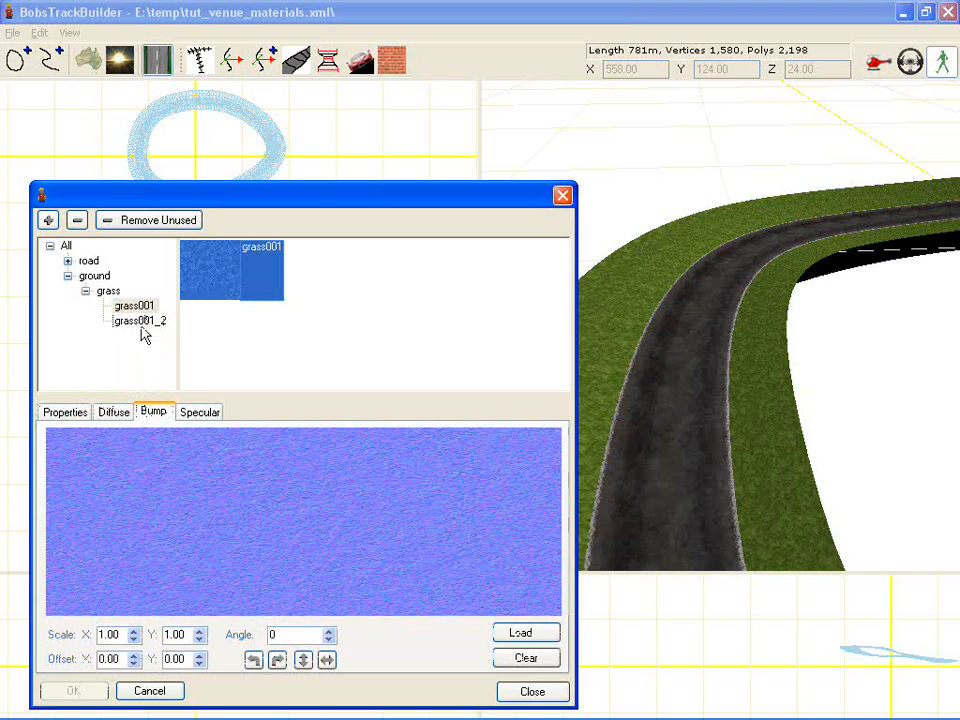
pyautogui.click(140, 321)
pyautogui.click(204, 293)
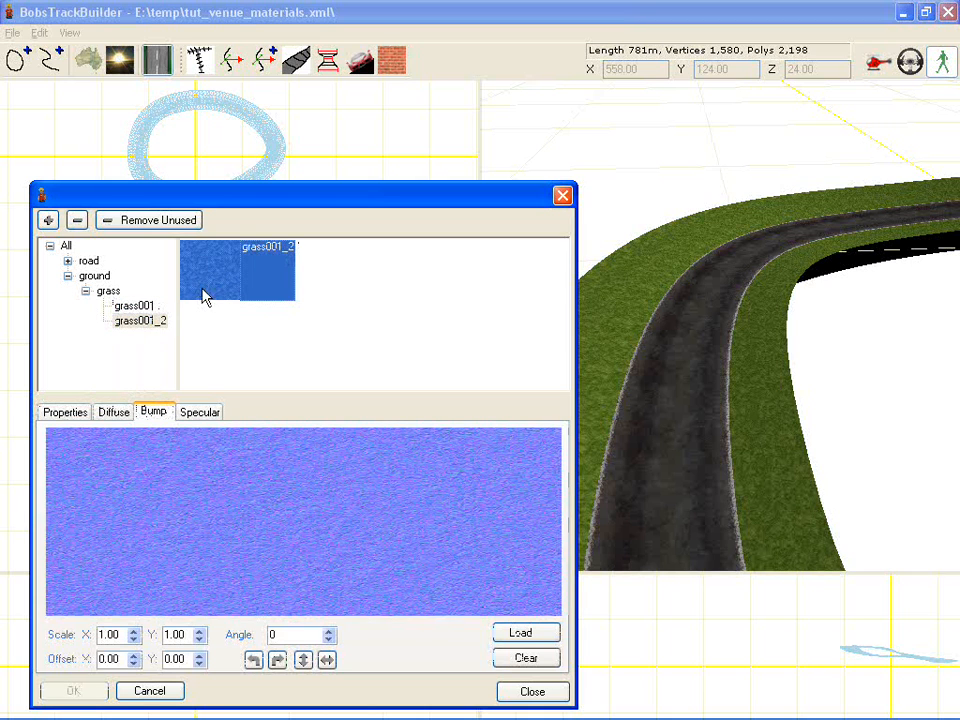
# Clear the bump texture of grass001_2, rename the material to grass001_nobump in its path and apply the changes
pyautogui.click(550, 632)
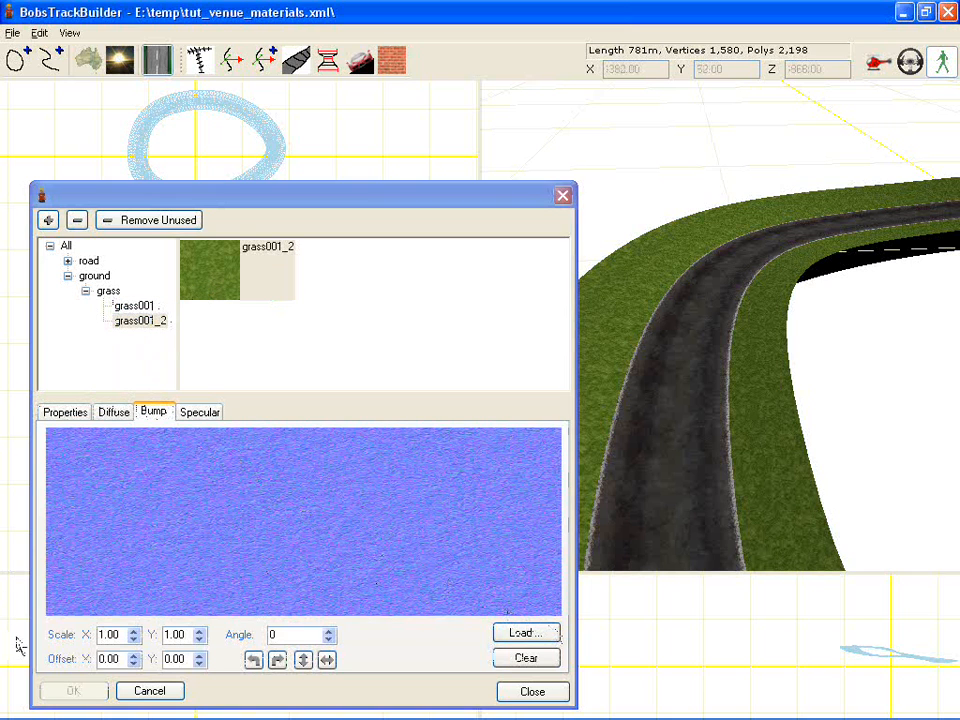
pyautogui.click(526, 660)
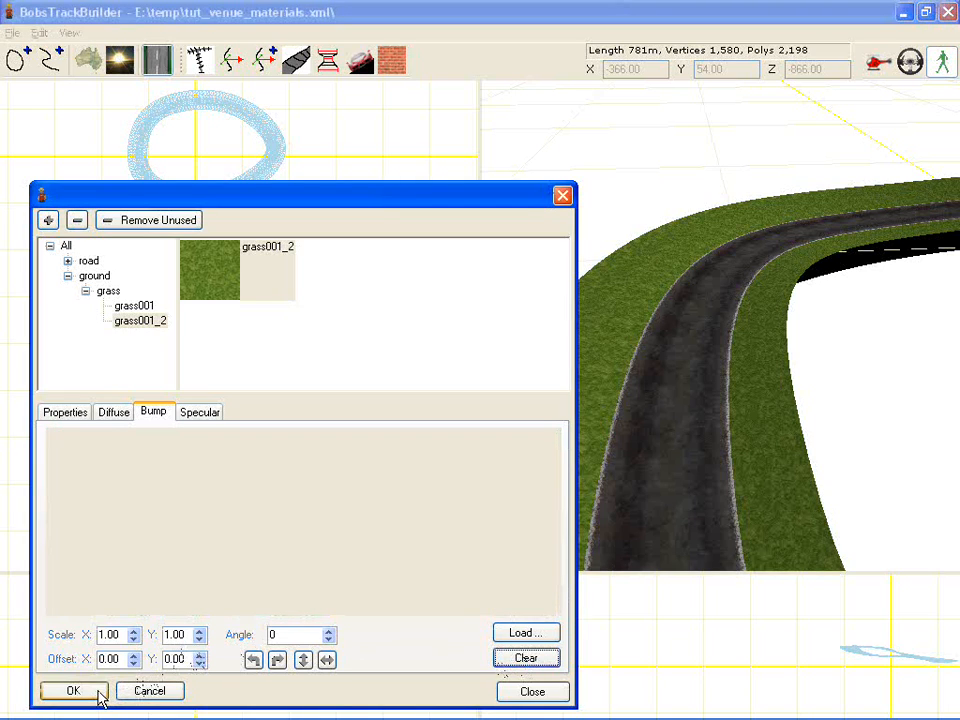
pyautogui.click(63, 416)
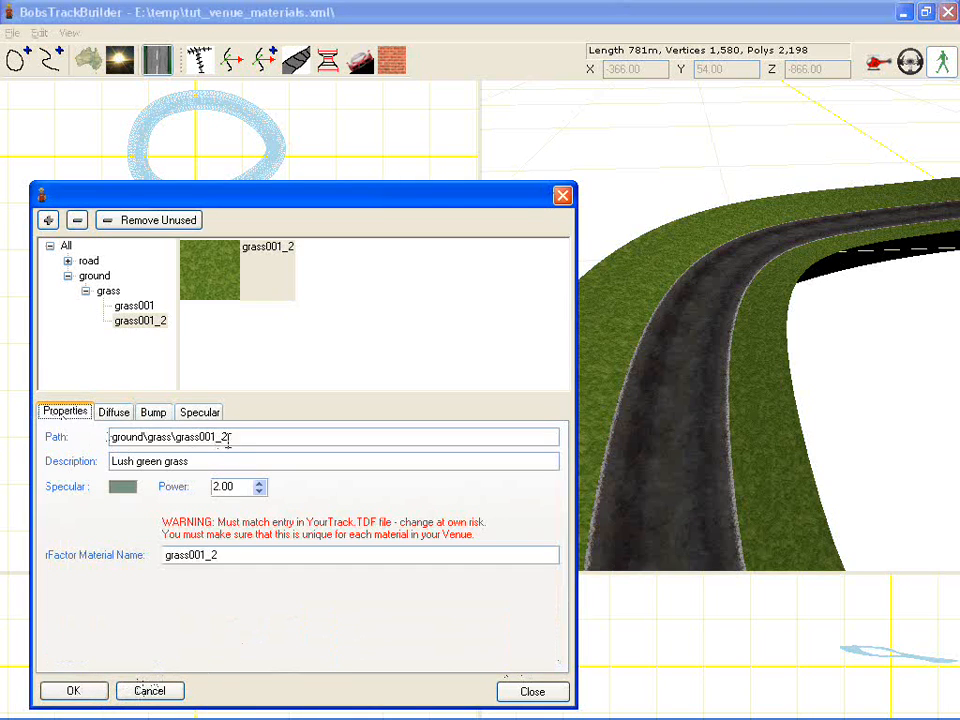
pyautogui.moveTo(228, 437); pyautogui.dragTo(222, 437)
pyautogui.click(96, 691)
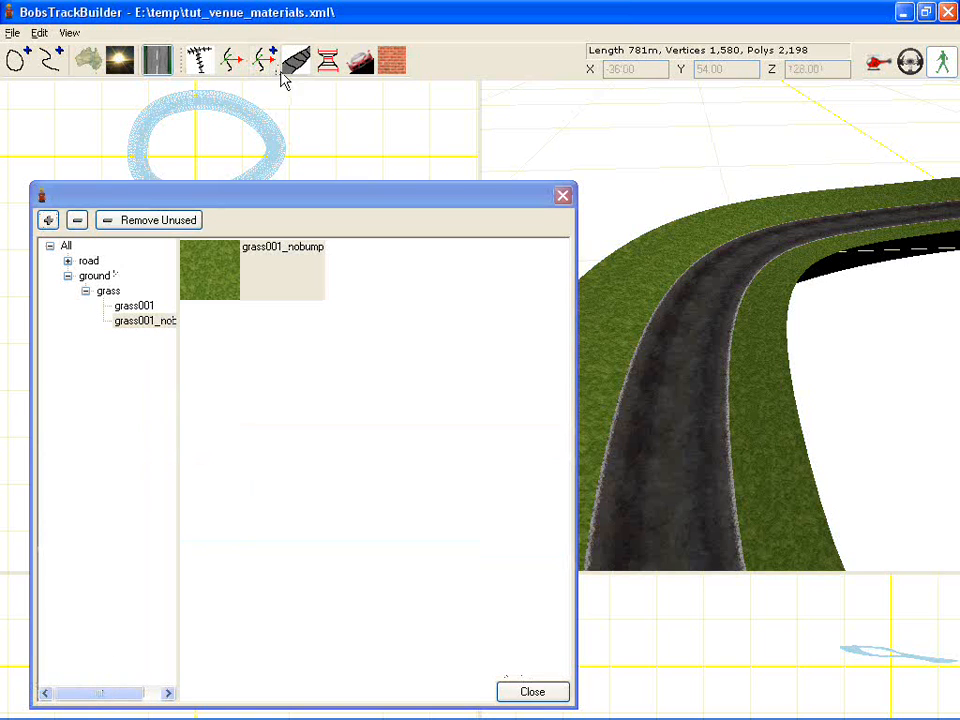
# Open the track surface's materials and shorten the left-side grass001 range so it covers only the strip nearest the road
pyautogui.click(297, 64)
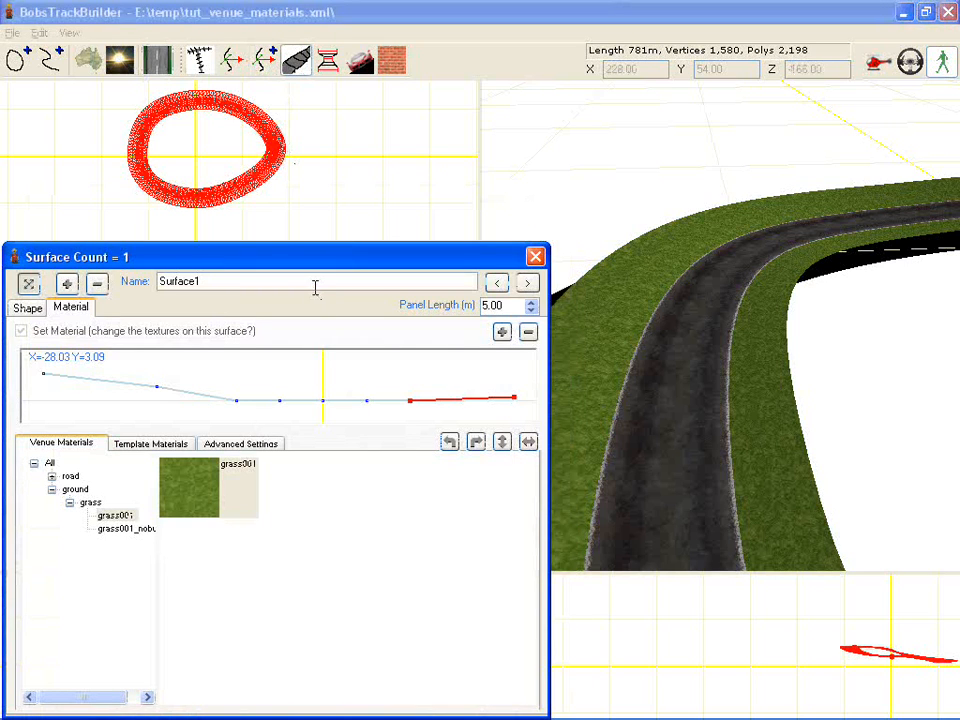
pyautogui.click(110, 388)
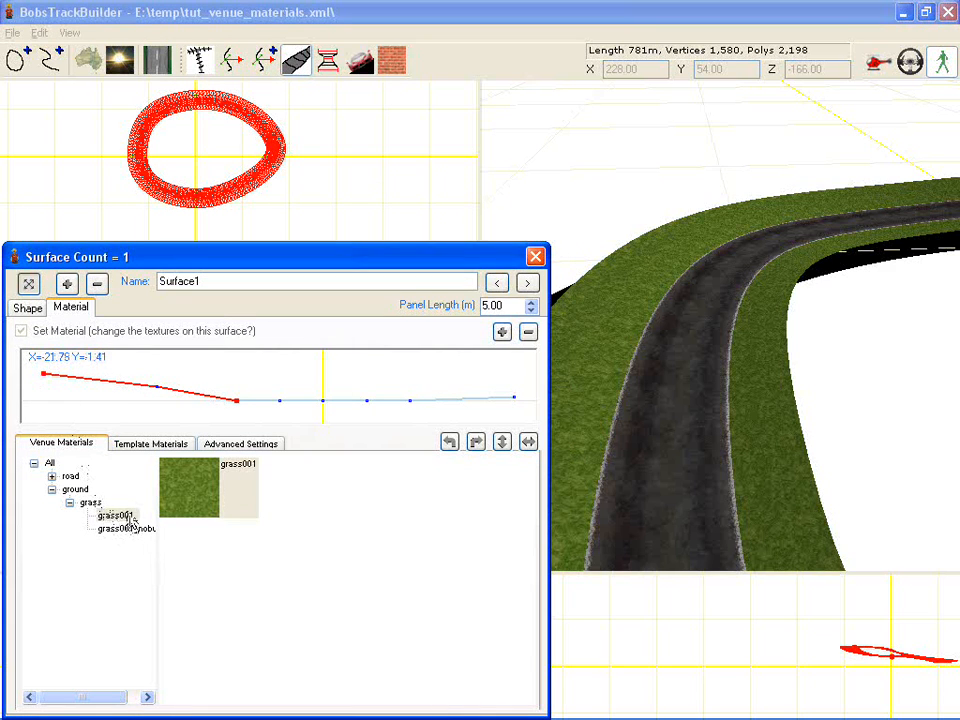
pyautogui.moveTo(44, 375); pyautogui.dragTo(156, 389)
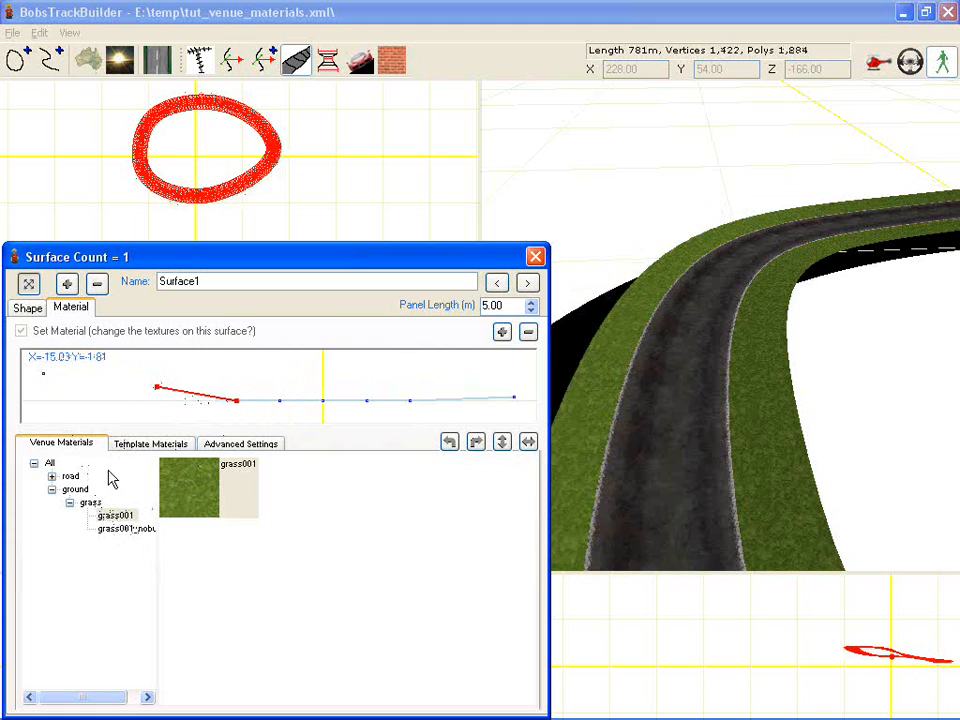
# Assign the venue material grass001_nobump to the uncovered outermost left strip of the surface
pyautogui.click(125, 531)
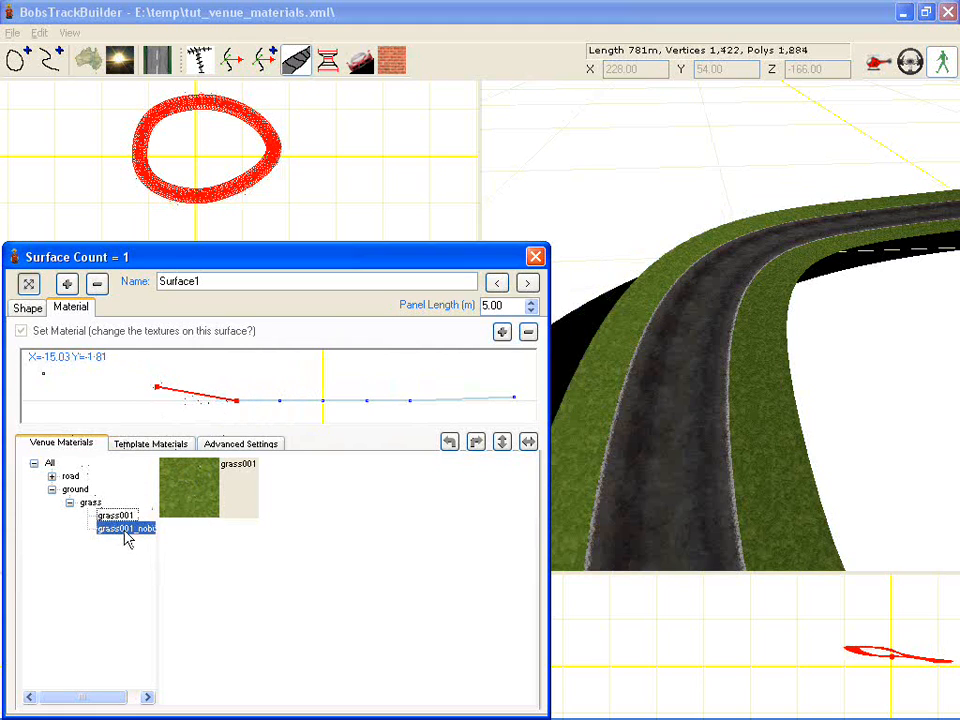
pyautogui.click(196, 503)
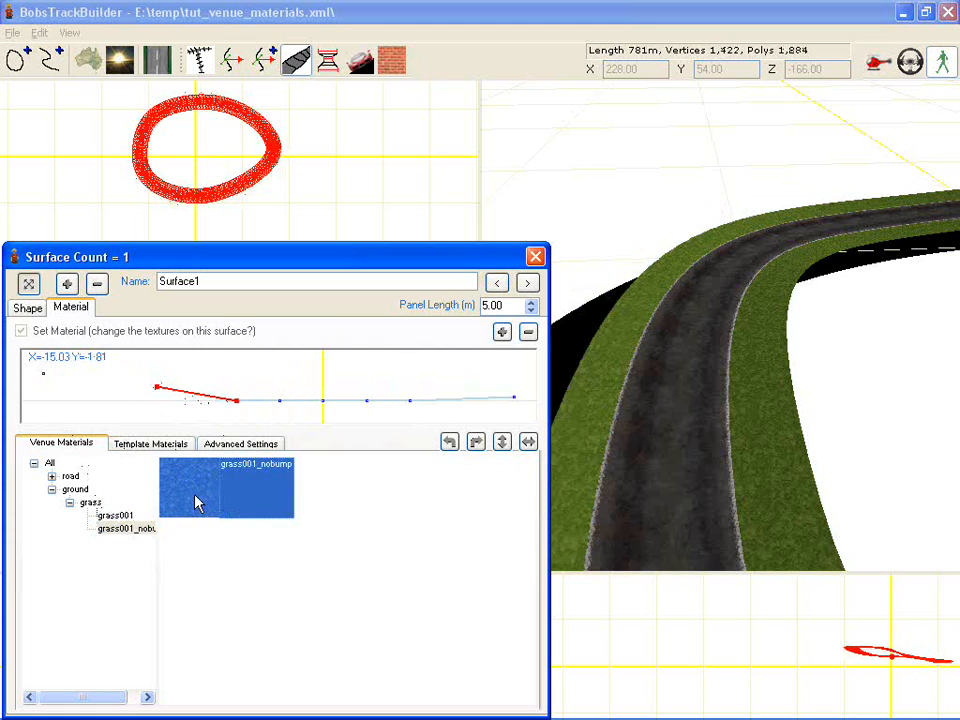
pyautogui.click(502, 333)
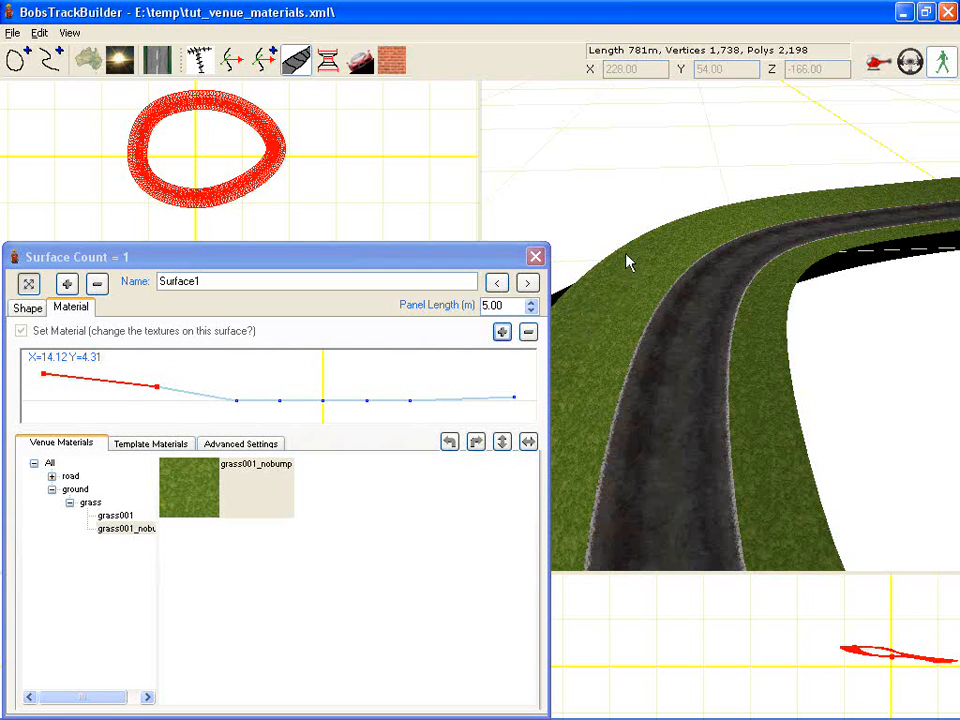
# Widen both left grass strips by moving the two outermost left points of the surface cross-section outward
pyautogui.moveTo(717, 283); pyautogui.dragTo(692, 357, button='right')
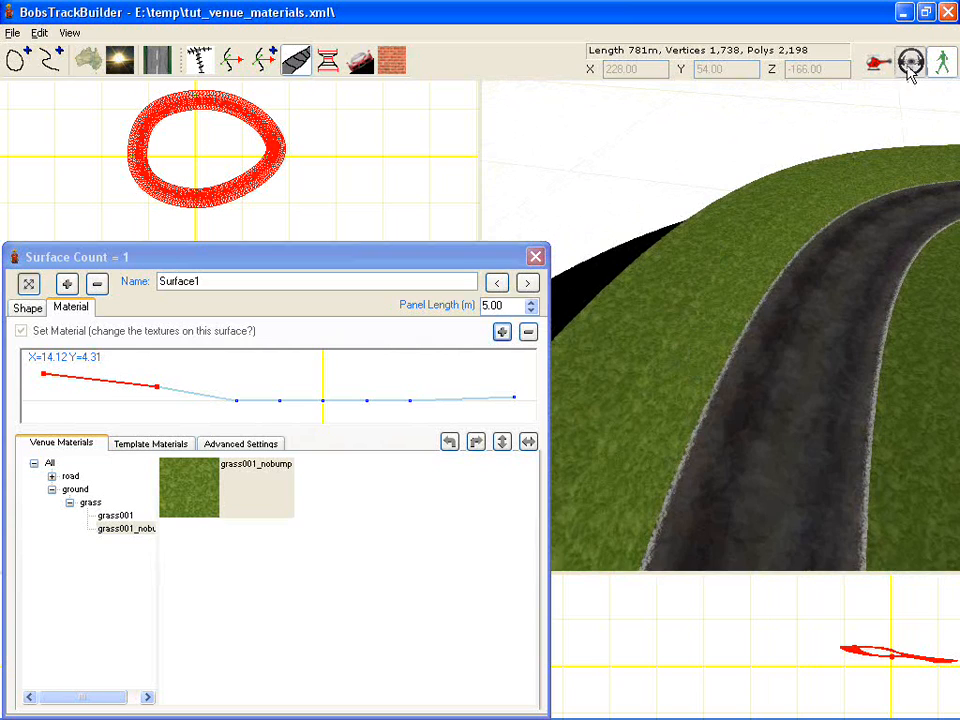
pyautogui.click(938, 63)
pyautogui.moveTo(757, 233); pyautogui.dragTo(649, 255, button='right')
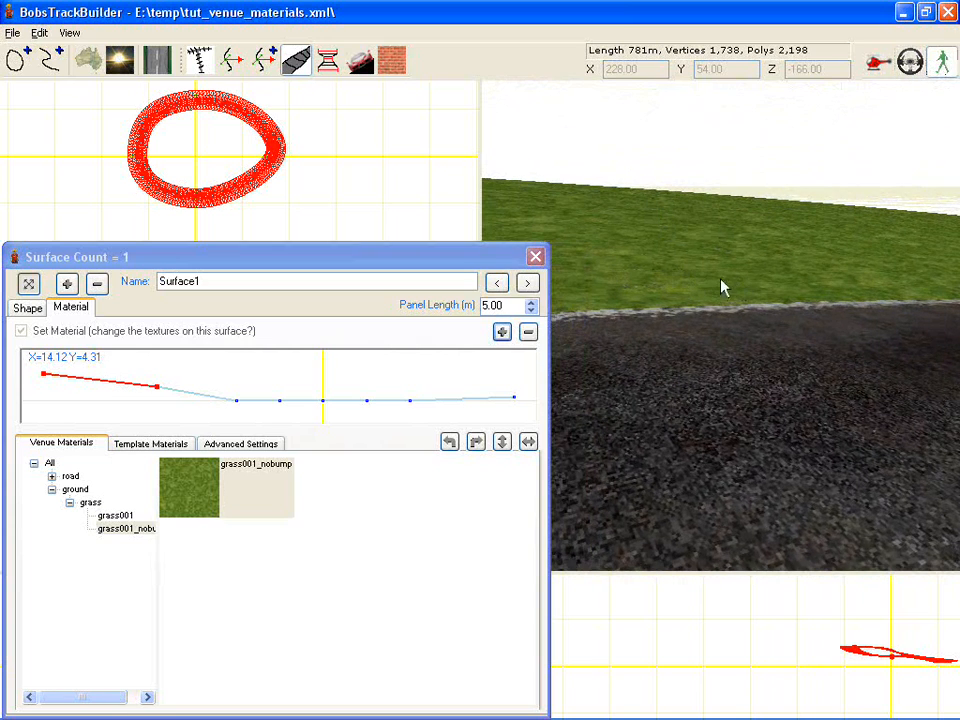
pyautogui.moveTo(719, 285); pyautogui.dragTo(821, 291, button='right')
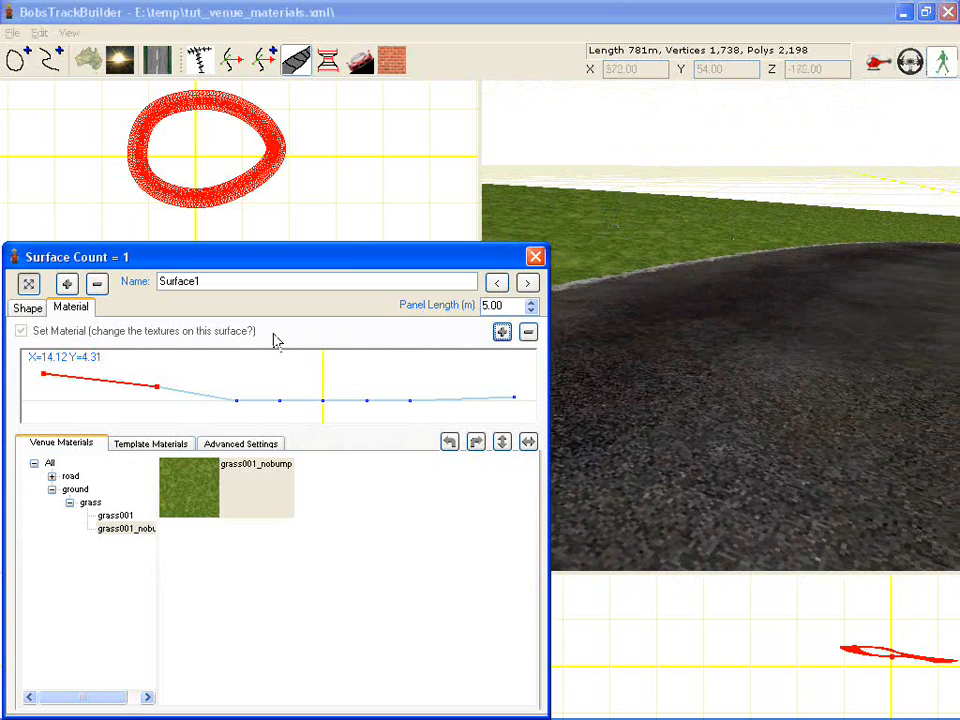
pyautogui.click(28, 308)
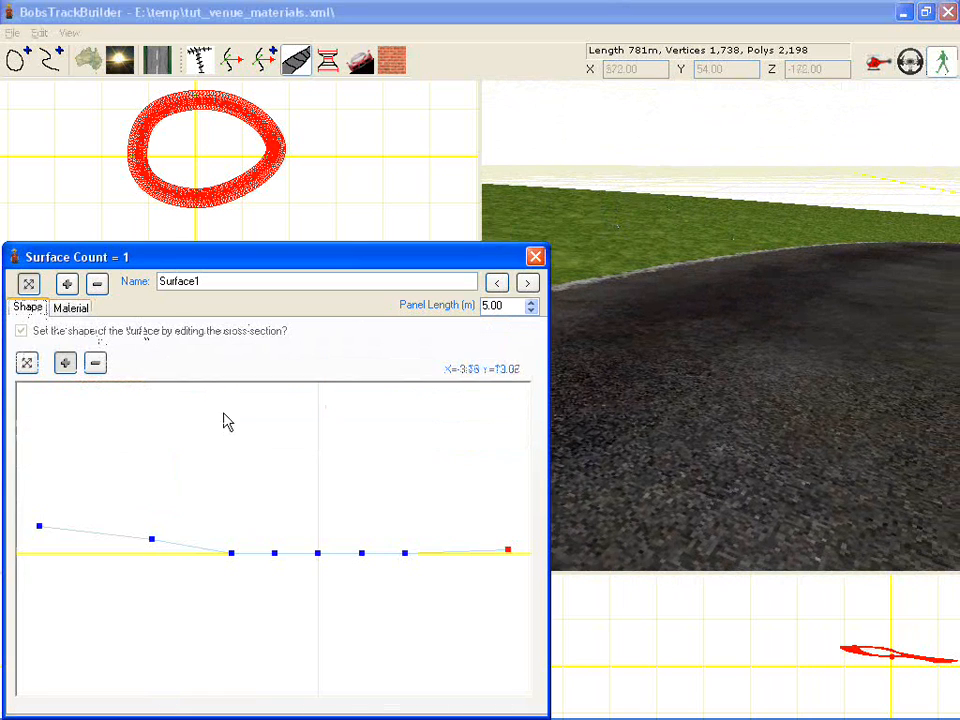
pyautogui.click(27, 363)
pyautogui.moveTo(172, 508); pyautogui.dragTo(52, 482)
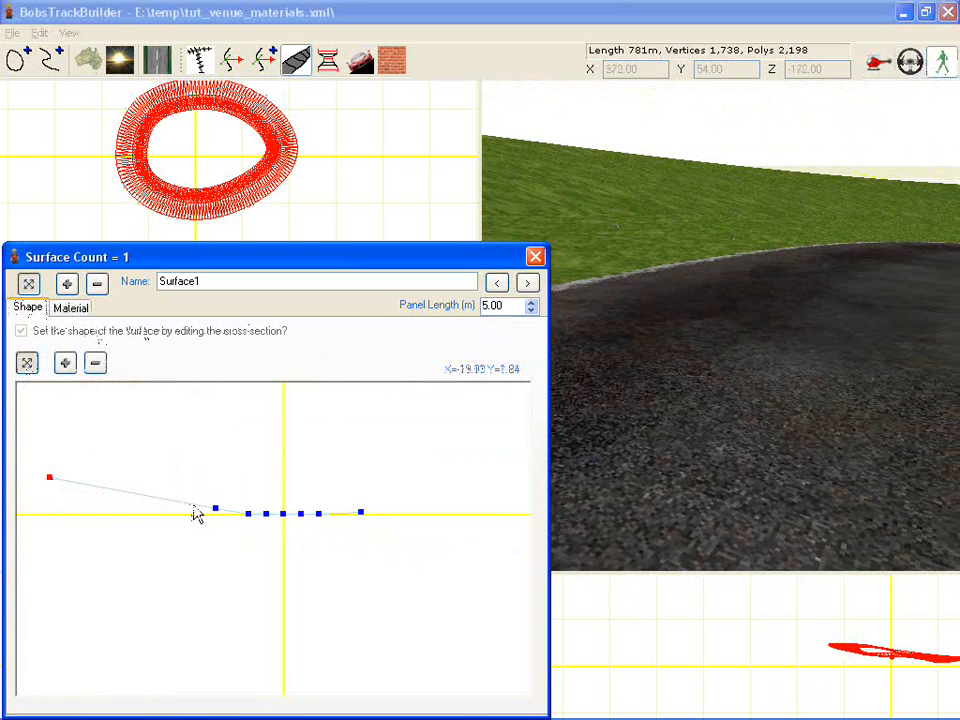
pyautogui.moveTo(214, 510); pyautogui.dragTo(166, 501)
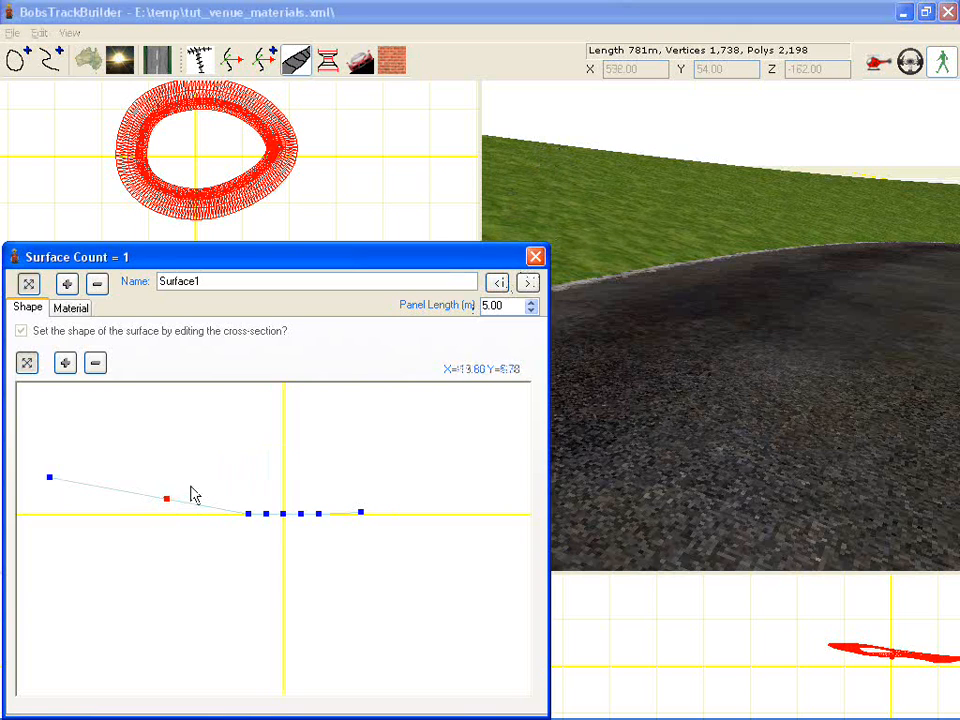
# Examine the material ranges on the widened grass strips and the track in the 3D view, and close the surface editor
pyautogui.click(74, 308)
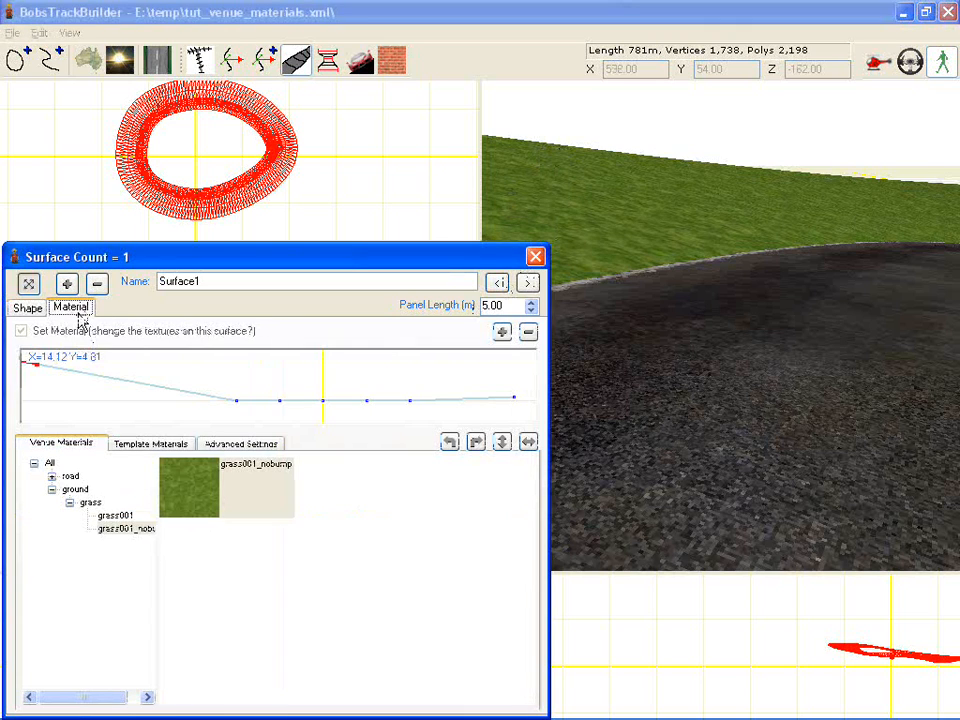
pyautogui.click(195, 397)
pyautogui.scroll(-2, 268, 390)
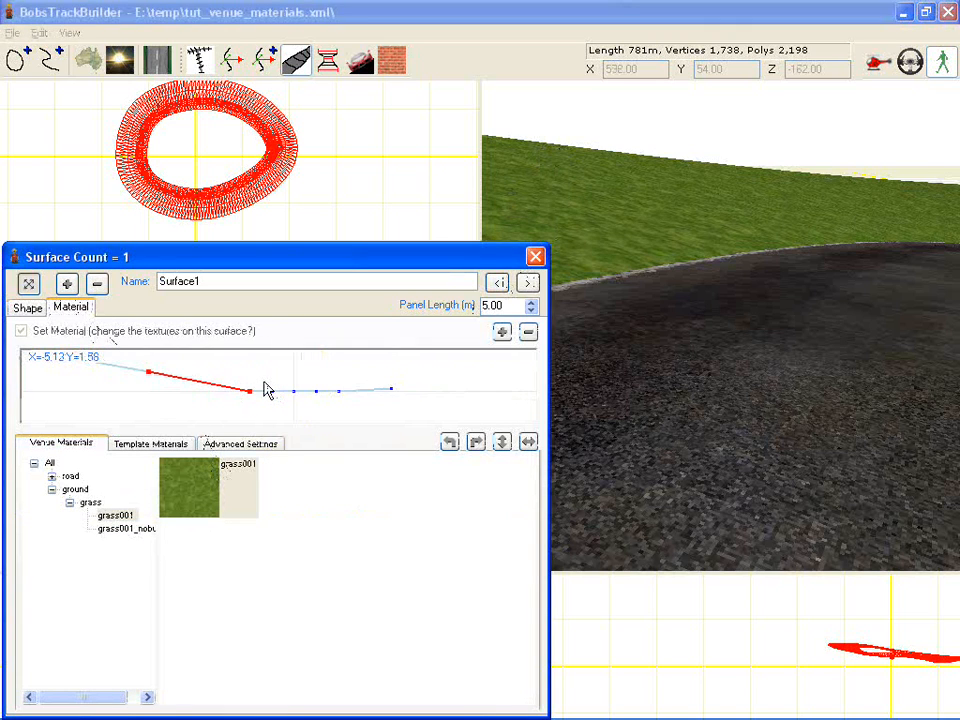
pyautogui.moveTo(248, 404)
pyautogui.mouseDown(button='right')
pyautogui.moveTo(230, 400)
pyautogui.moveTo(235, 394)
pyautogui.mouseUp(button='right')
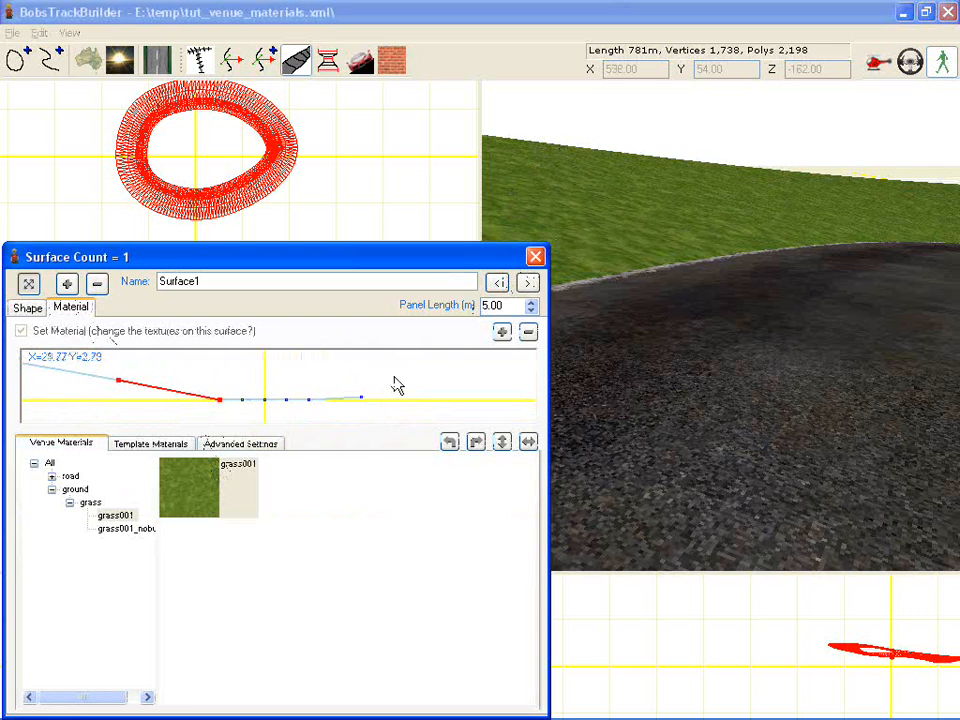
pyautogui.moveTo(768, 218); pyautogui.dragTo(888, 225, button='right')
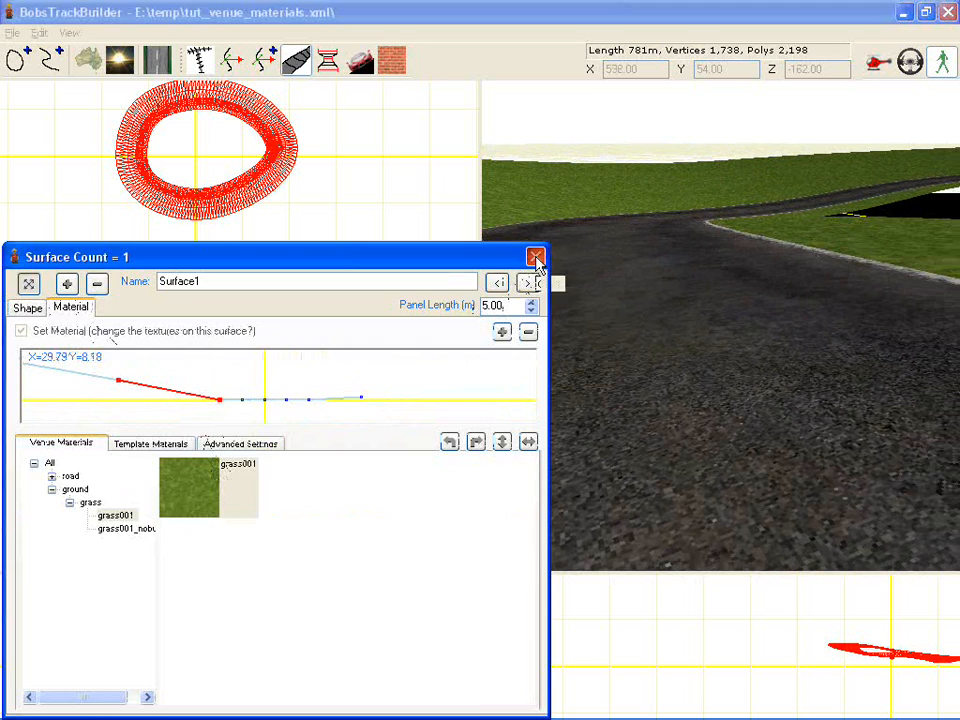
pyautogui.click(536, 258)
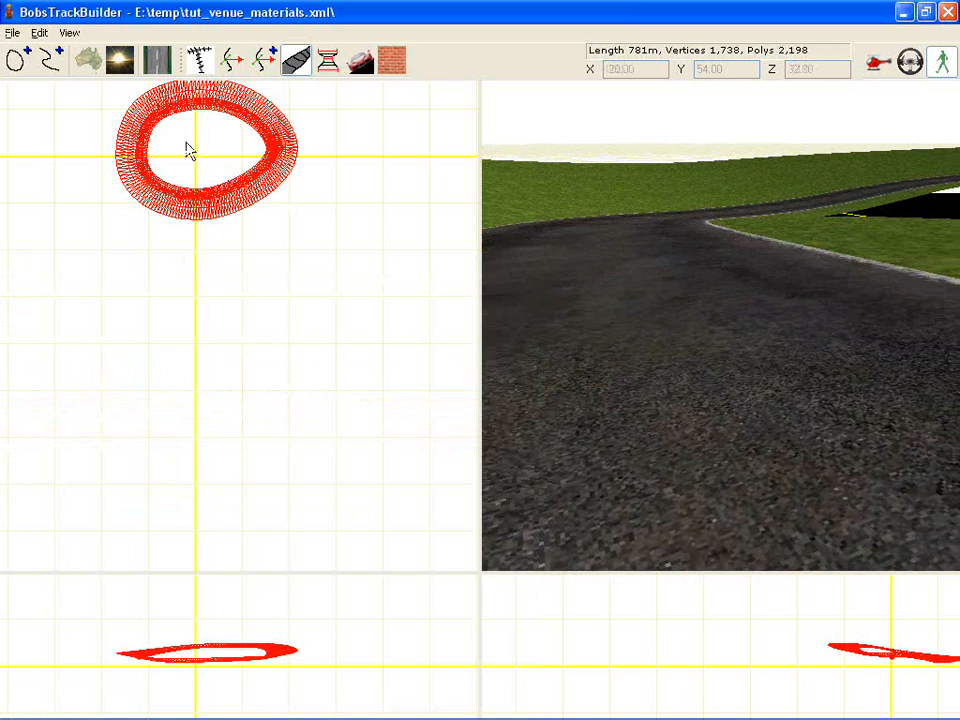
# Open the venue materials manager and view the properties of tarmac001
pyautogui.click(156, 62)
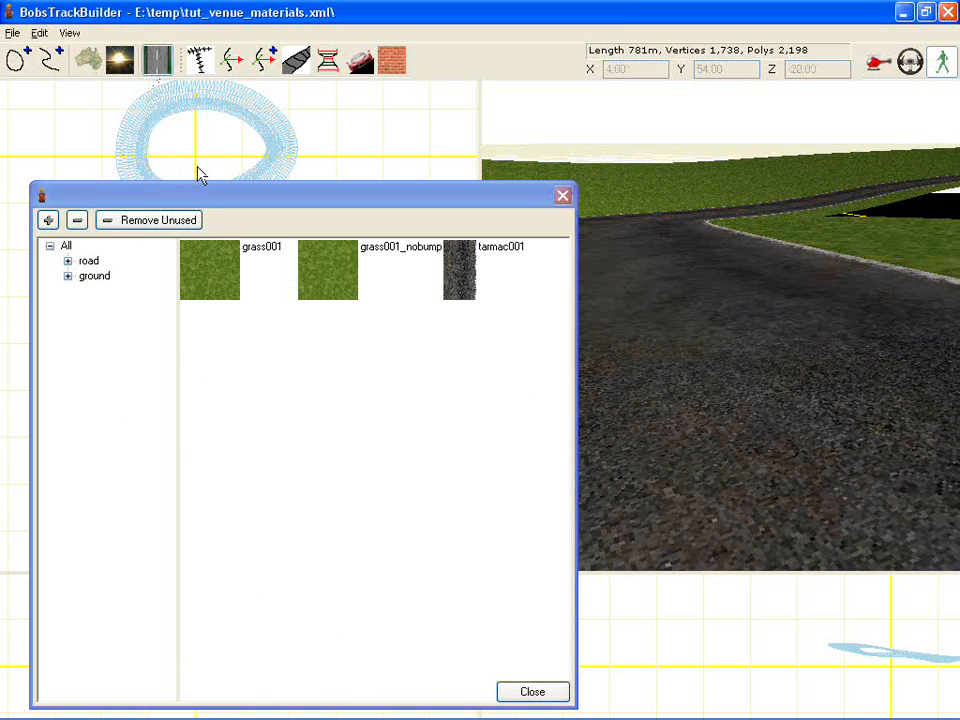
pyautogui.click(458, 266)
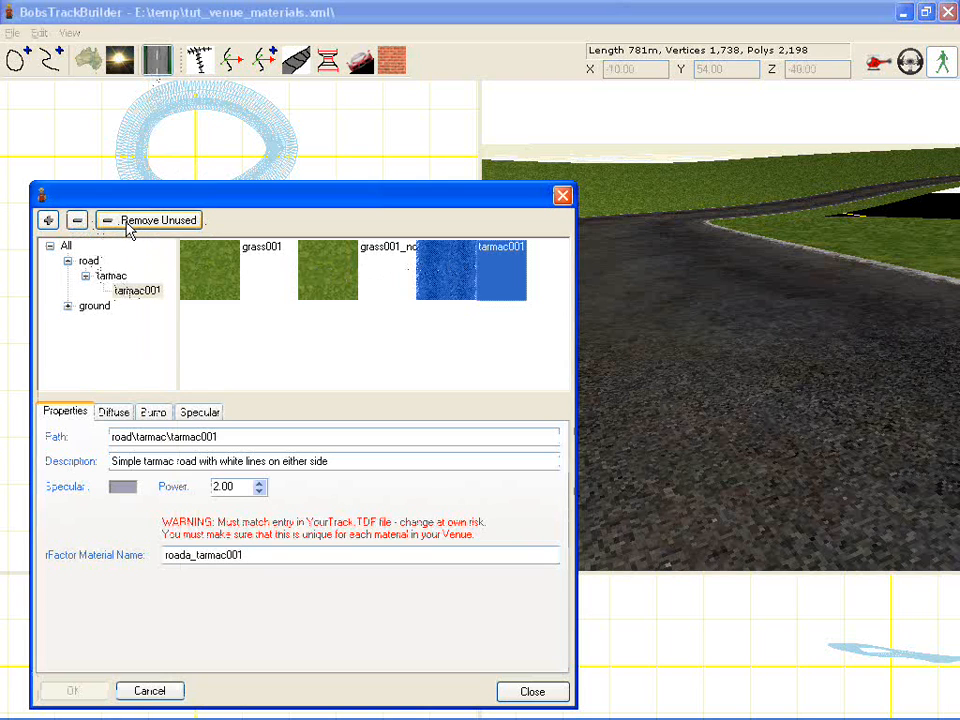
pyautogui.click(321, 86)
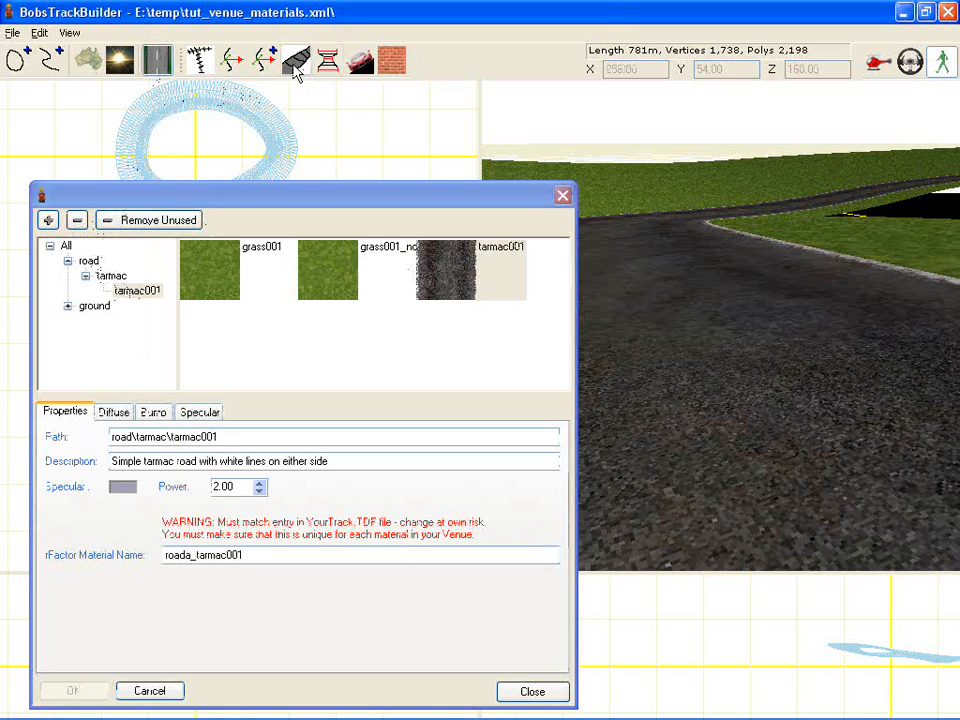
# Reopen the surface's materials and compare the template road materials with the venue materials available for the surface
pyautogui.click(296, 62)
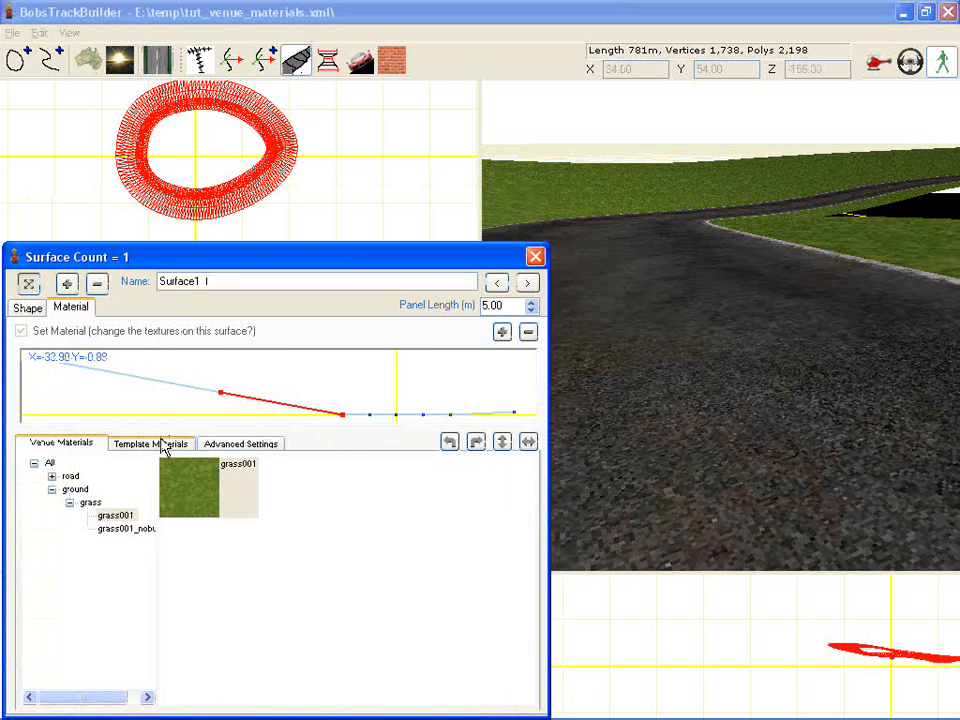
pyautogui.click(145, 444)
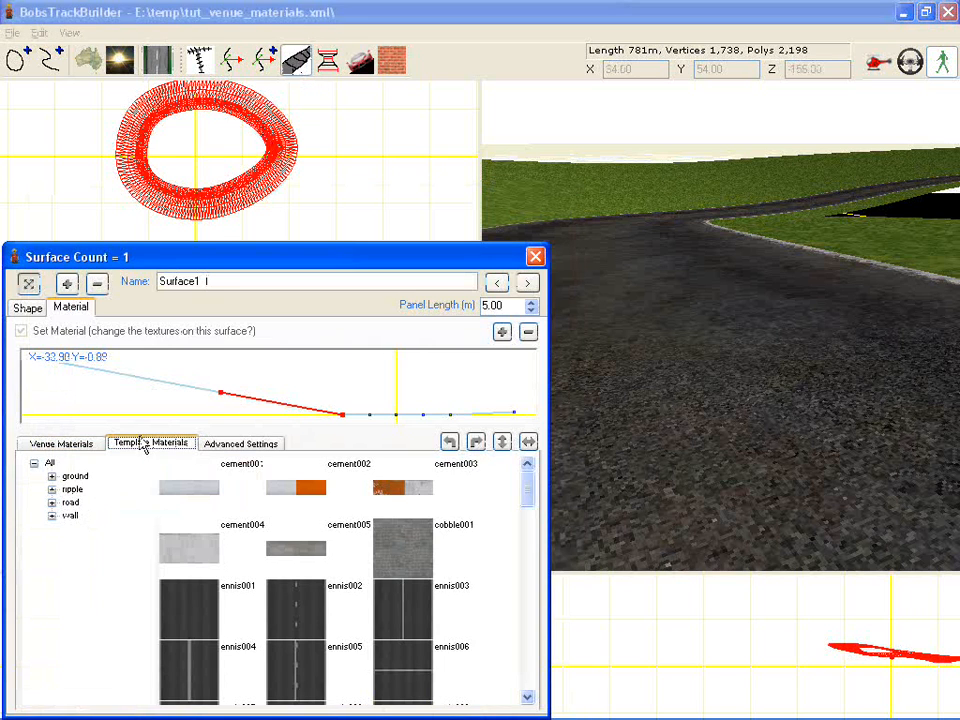
pyautogui.click(53, 503)
pyautogui.click(93, 541)
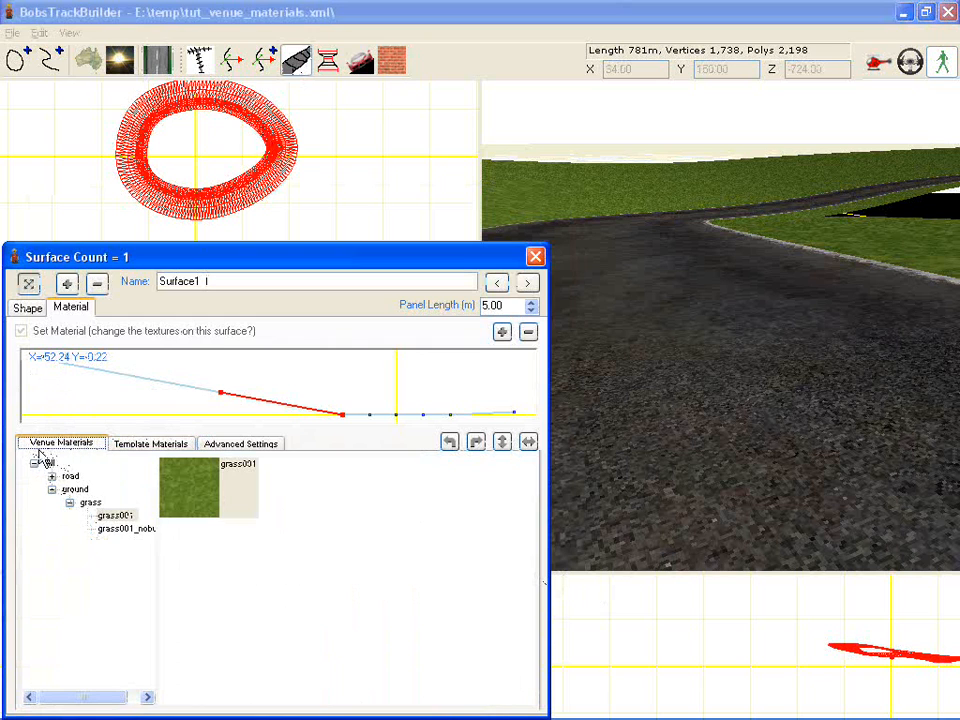
# Review the venue's material list once more, close the materials manager and look around the track in 3D
pyautogui.click(156, 60)
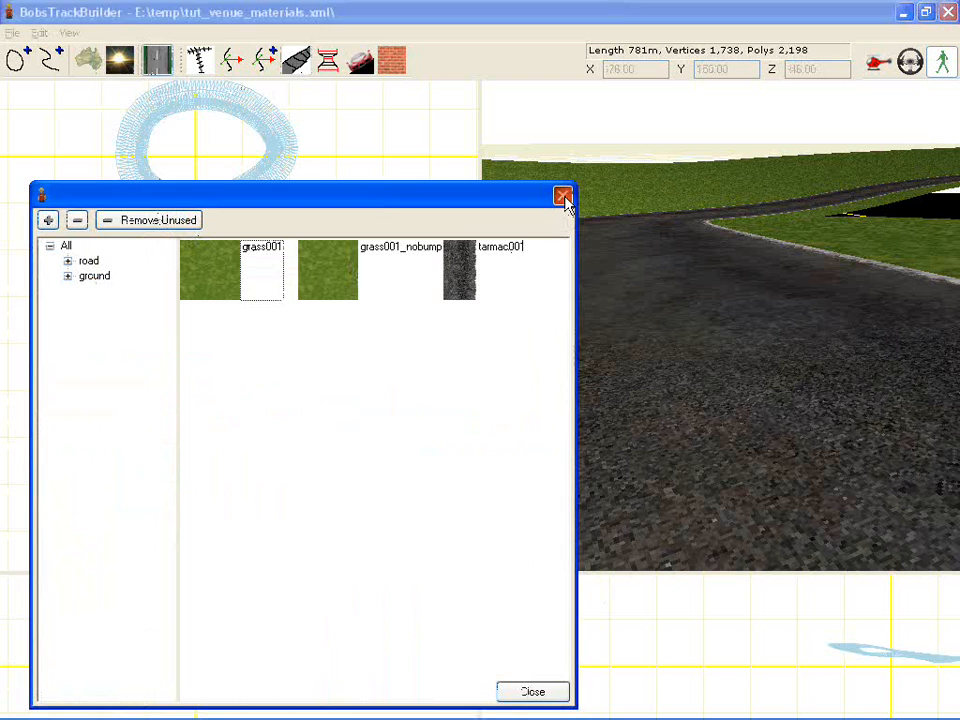
pyautogui.click(563, 196)
pyautogui.moveTo(603, 174); pyautogui.dragTo(561, 169)
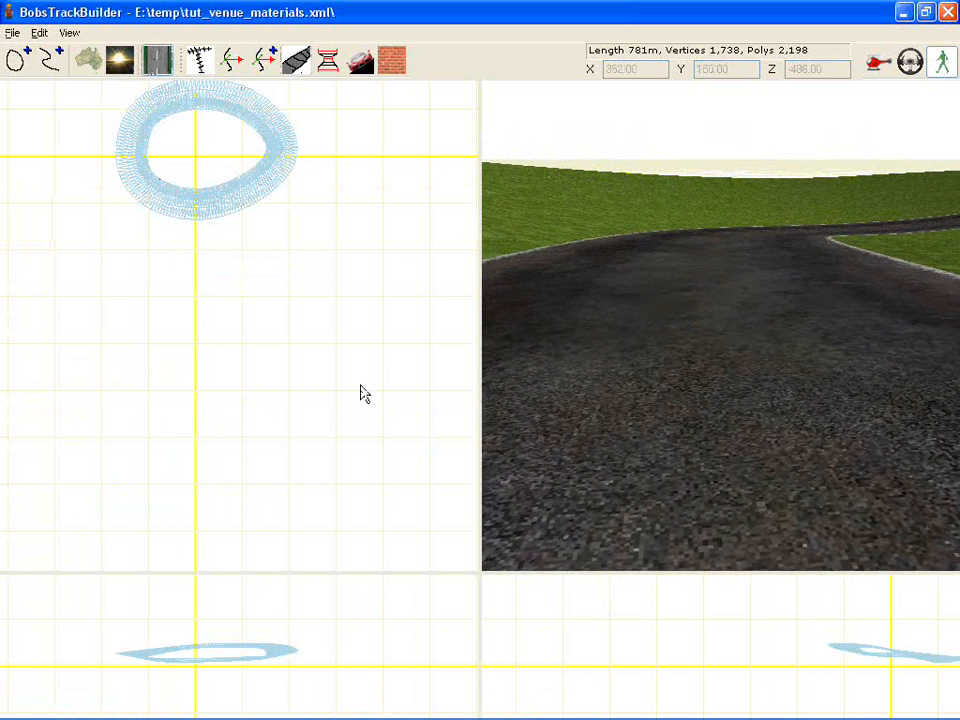